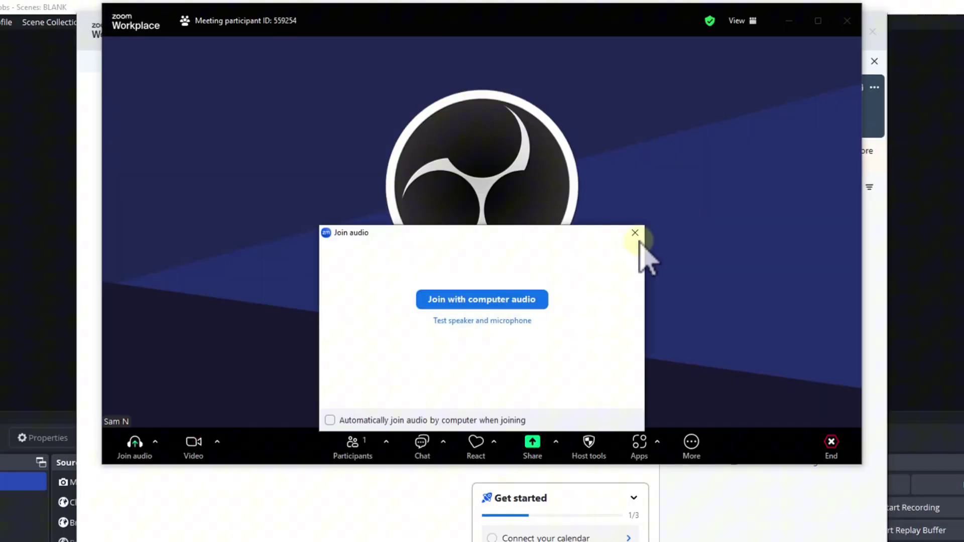
# Join the Zoom meeting with computer audio and switch its camera to the OBS feed
pyautogui.click(635, 233)
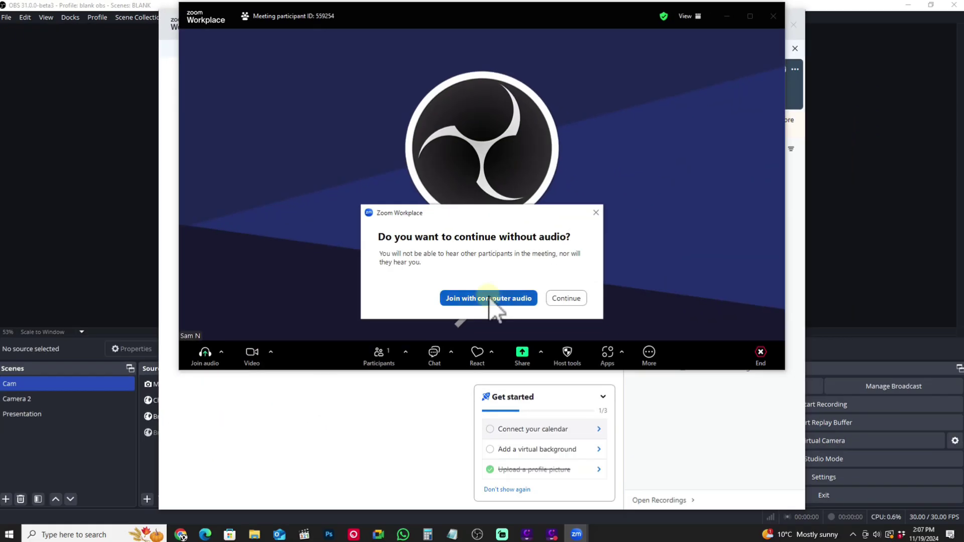
pyautogui.click(496, 378)
pyautogui.click(217, 441)
pyautogui.click(317, 172)
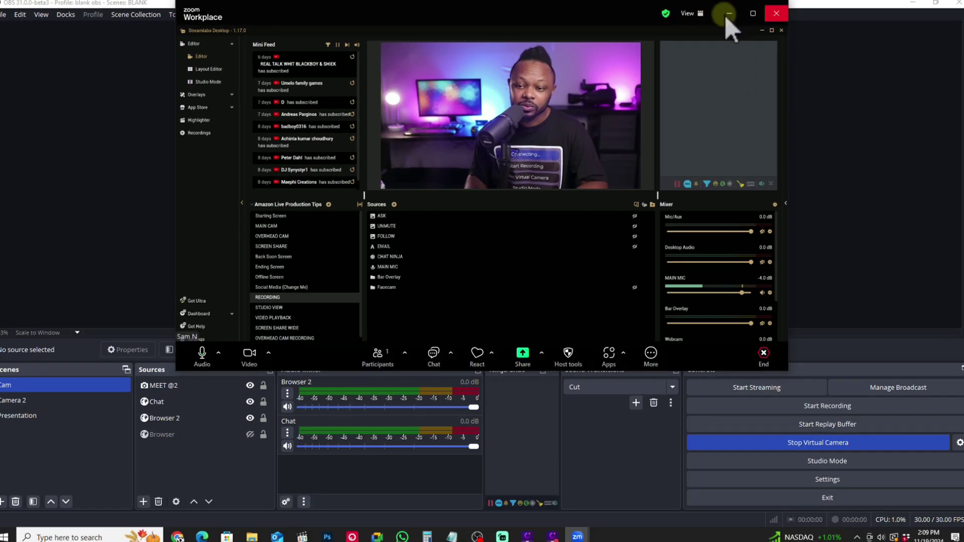
pyautogui.click(727, 20)
pyautogui.click(959, 442)
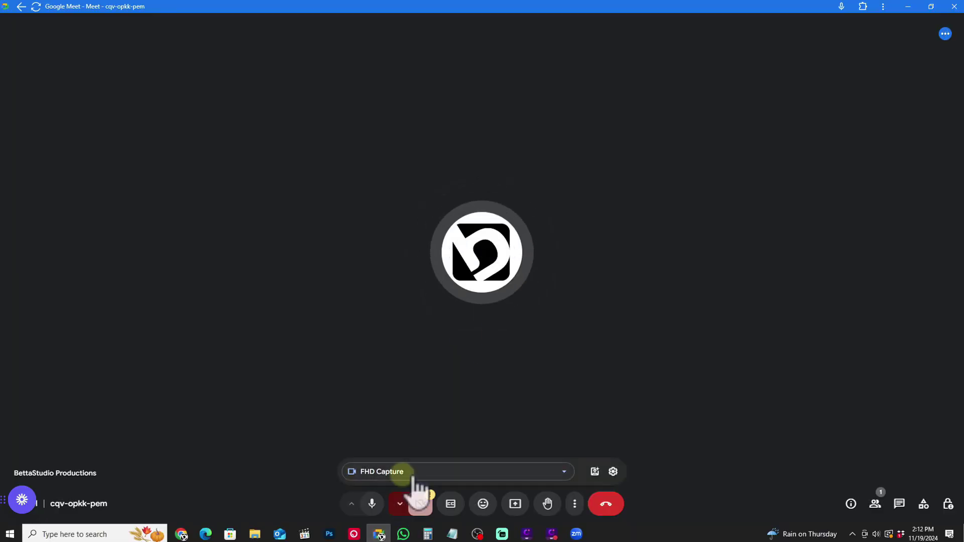
# Switch the Google Meet call camera to OBS Virtual Camera
pyautogui.click(422, 472)
pyautogui.click(399, 403)
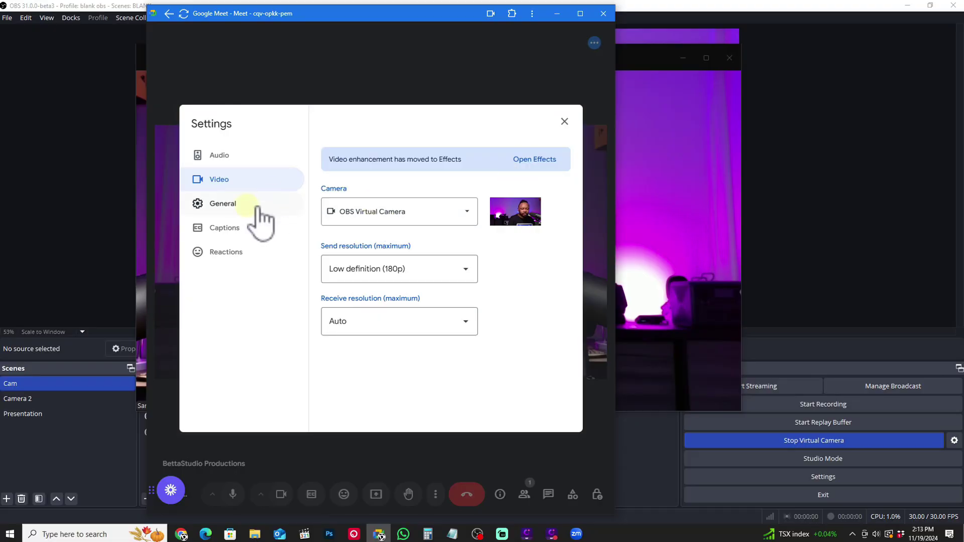
pyautogui.click(259, 207)
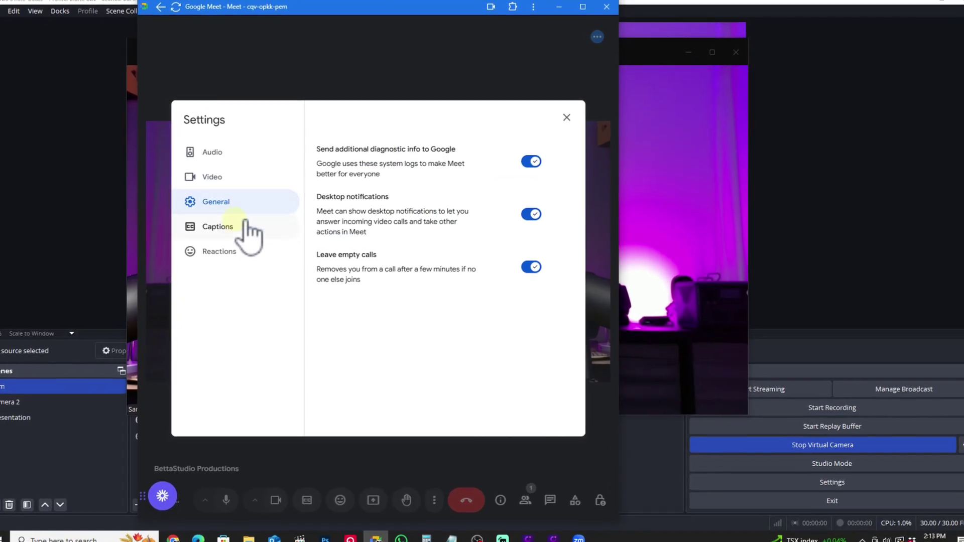
pyautogui.click(223, 180)
# Apply the Sunlight appearance style from Meet's Effects panel and close it
pyautogui.click(530, 158)
pyautogui.click(521, 178)
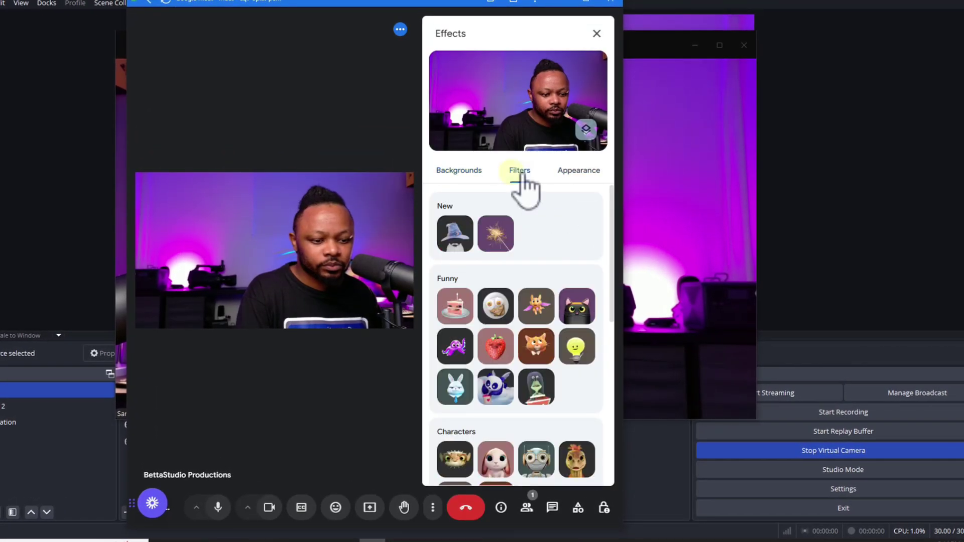
pyautogui.click(574, 177)
pyautogui.click(497, 297)
pyautogui.click(533, 297)
pyautogui.click(590, 47)
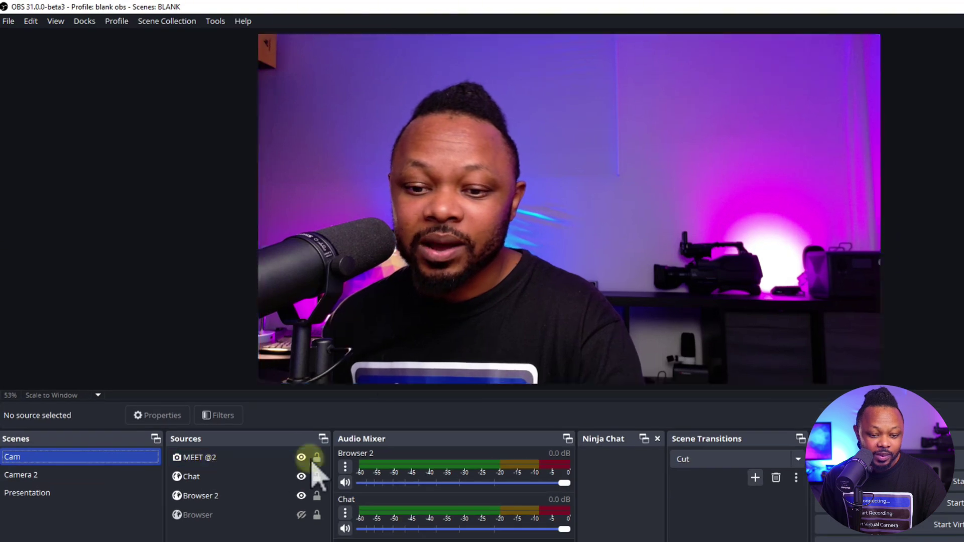
pyautogui.click(67, 474)
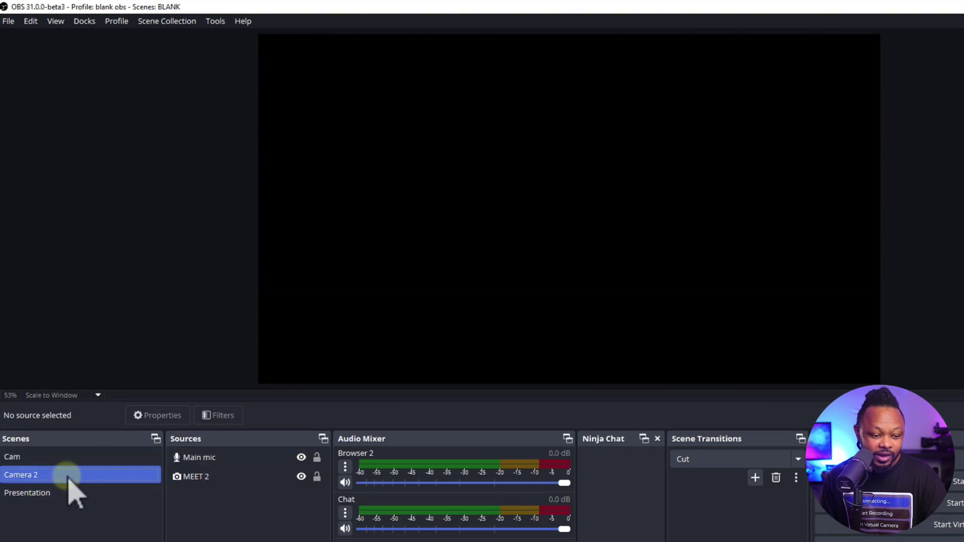
pyautogui.click(54, 493)
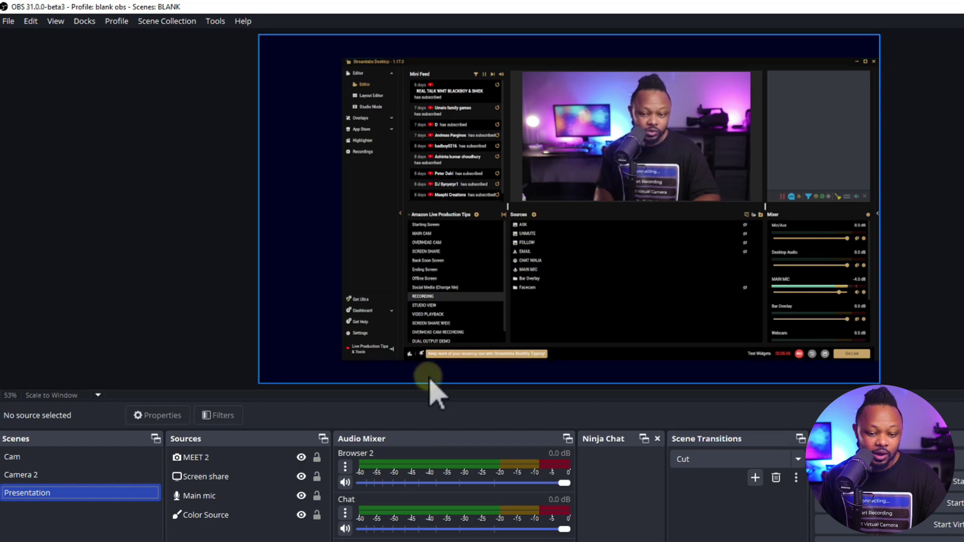
pyautogui.click(55, 457)
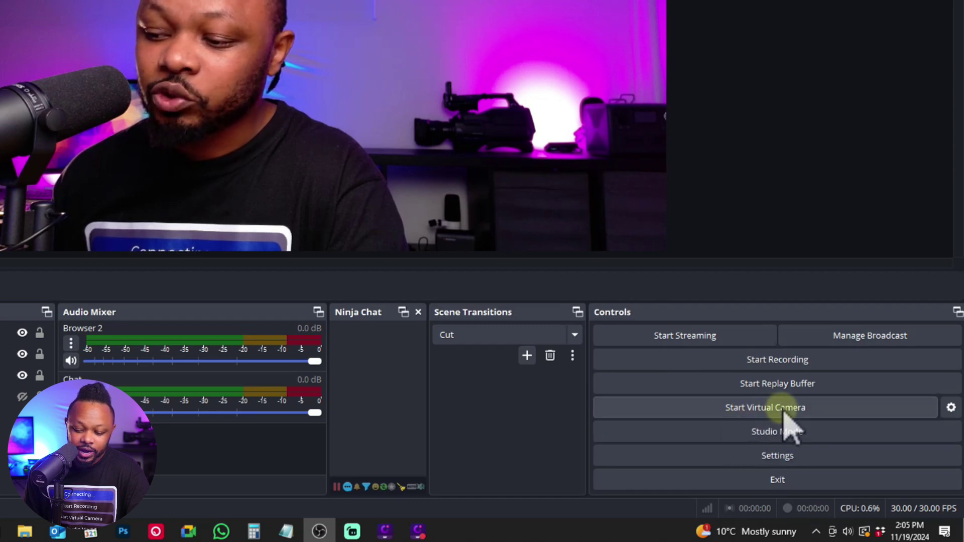
# Set the virtual camera Output Type to Source with Screen share selected, then confirm with OK
pyautogui.click(951, 407)
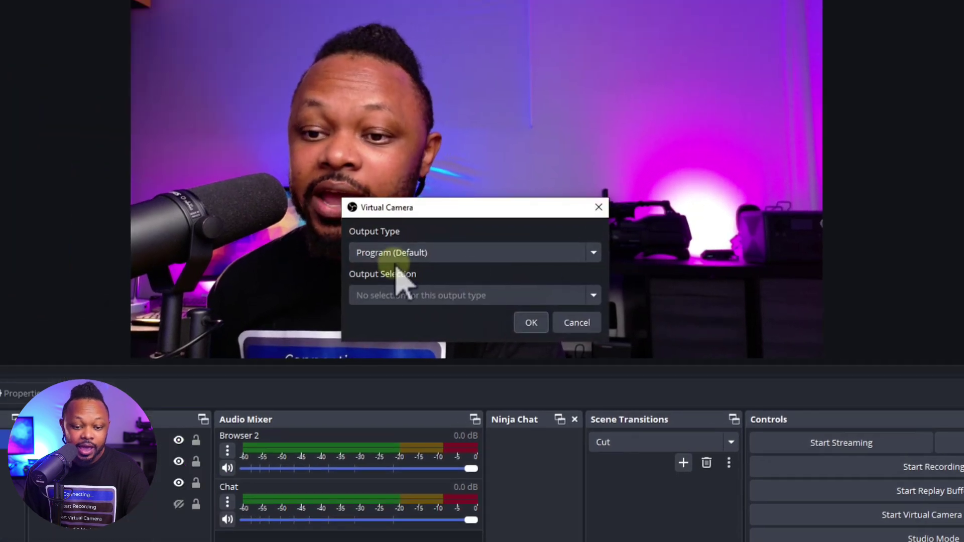
pyautogui.click(392, 255)
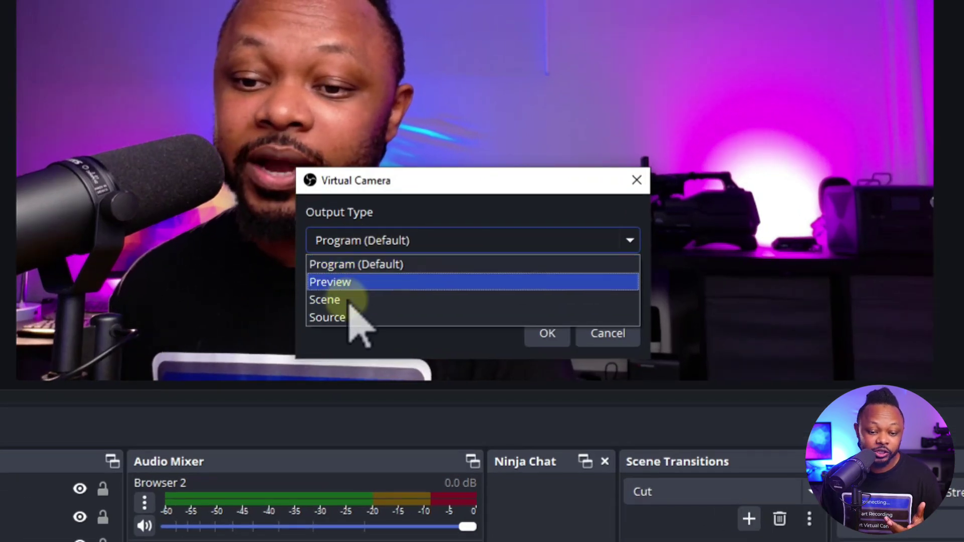
pyautogui.click(371, 263)
pyautogui.click(366, 247)
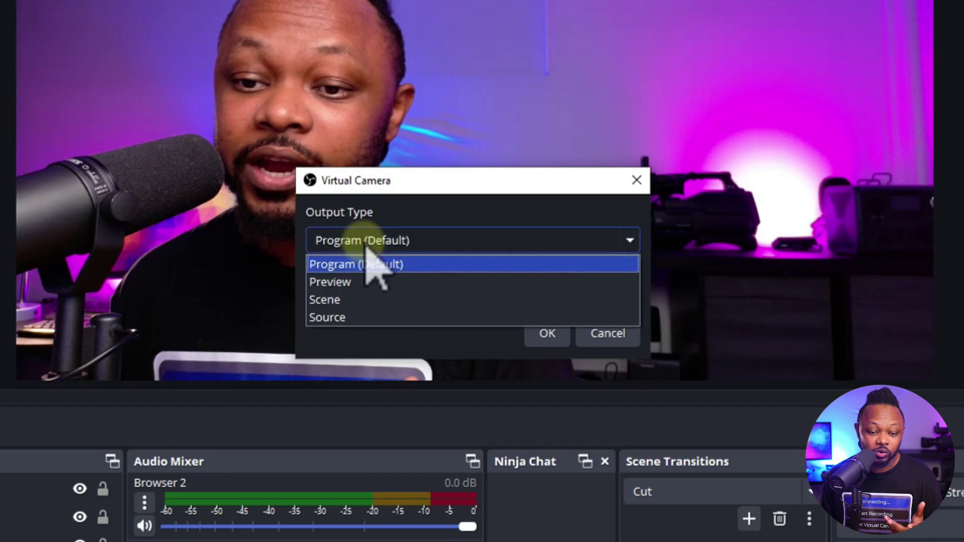
pyautogui.click(347, 301)
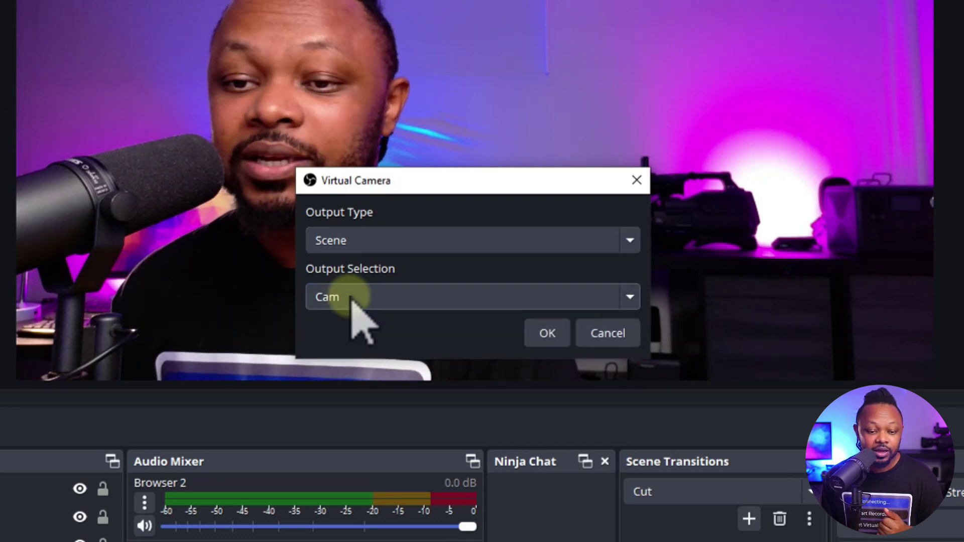
pyautogui.click(385, 240)
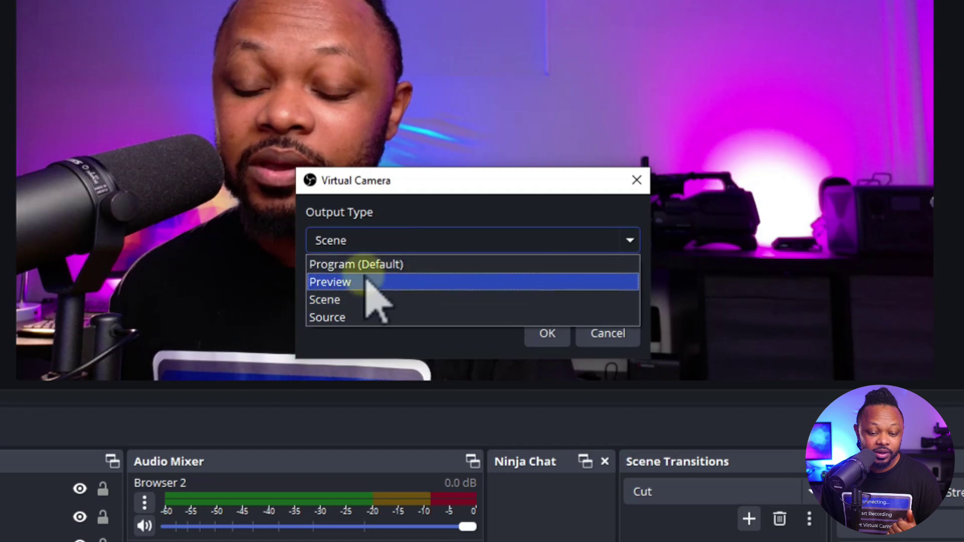
pyautogui.click(348, 318)
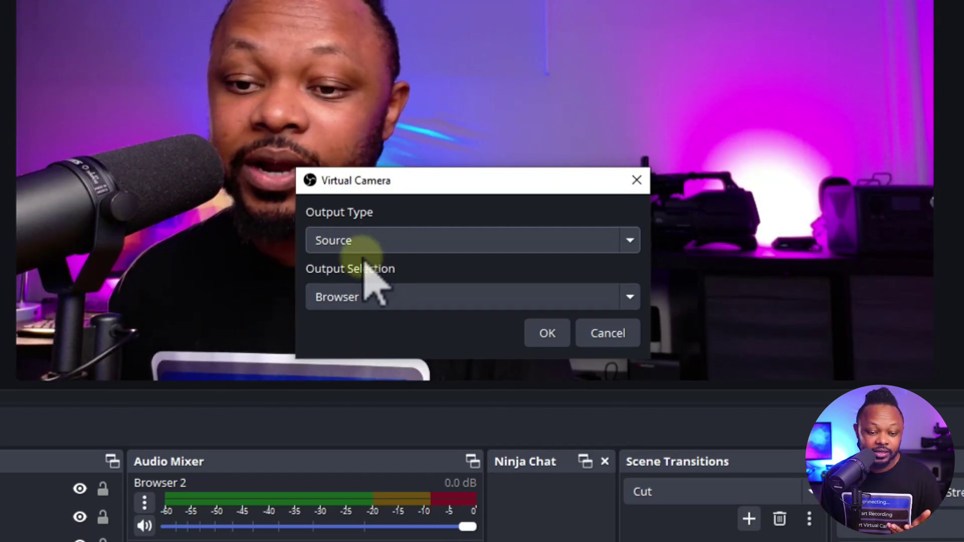
pyautogui.click(359, 299)
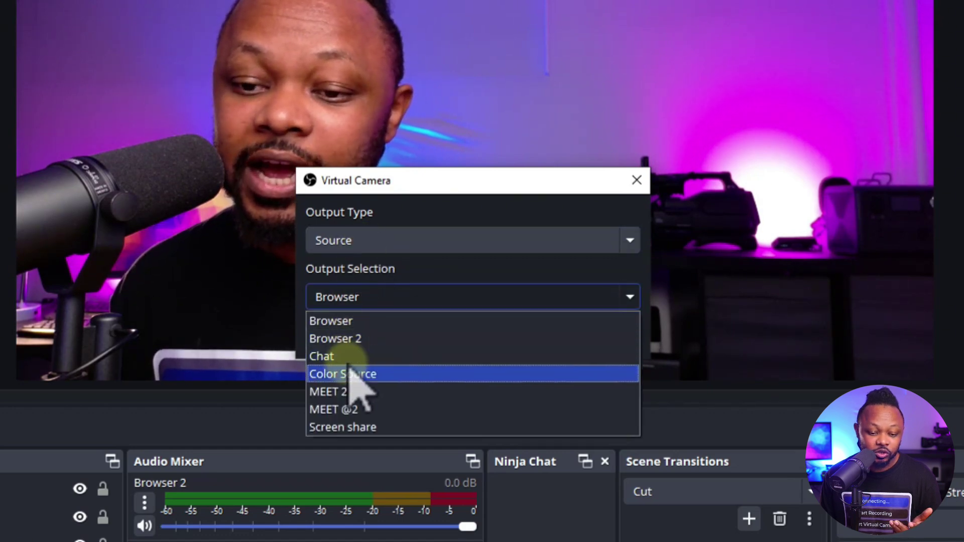
pyautogui.press('Up')
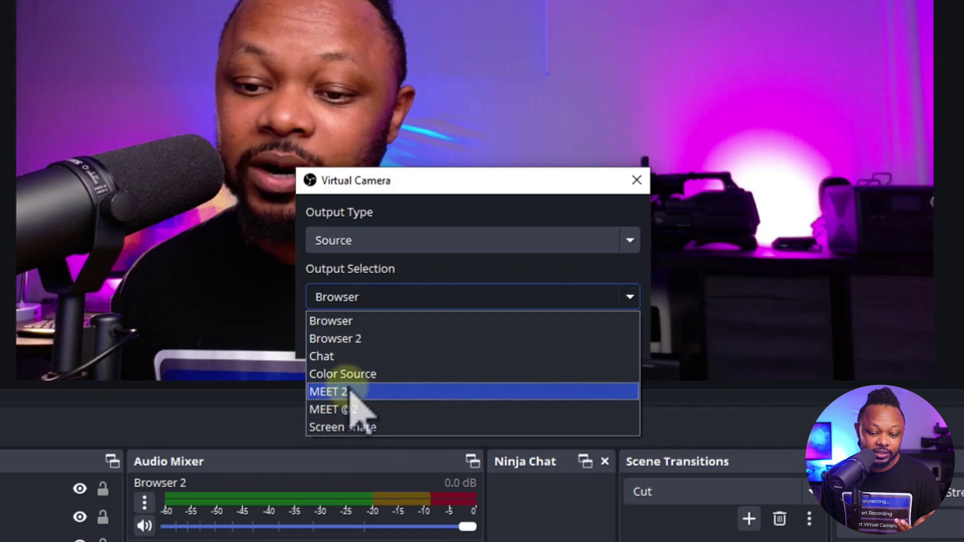
pyautogui.click(352, 427)
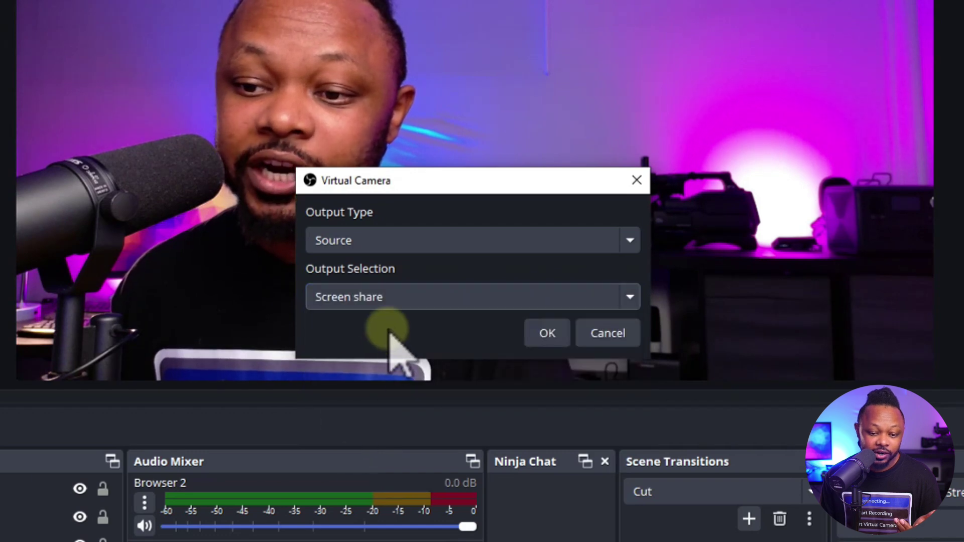
pyautogui.click(543, 334)
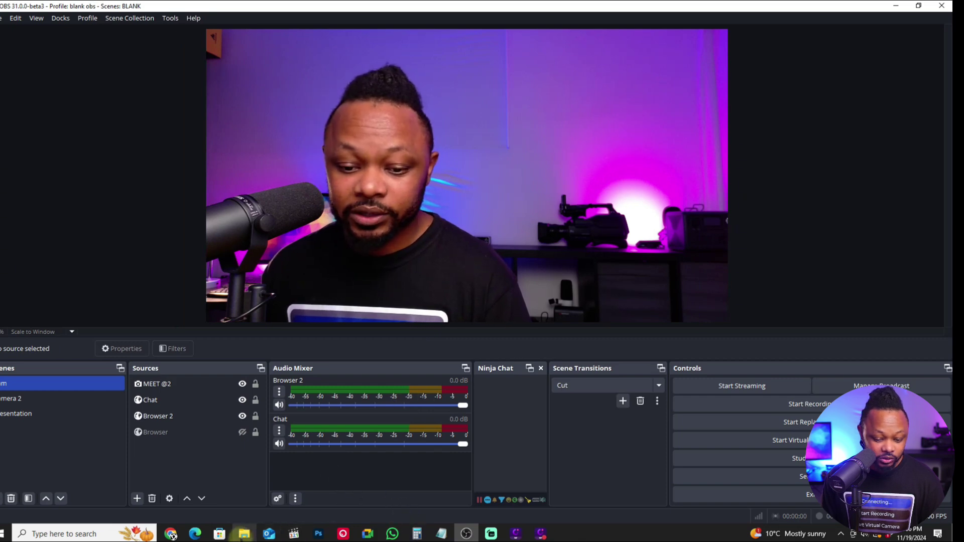
# Launch Zoom Workplace from Windows search and start a new meeting
pyautogui.click(95, 533)
pyautogui.write('zoom')
pyautogui.click(87, 257)
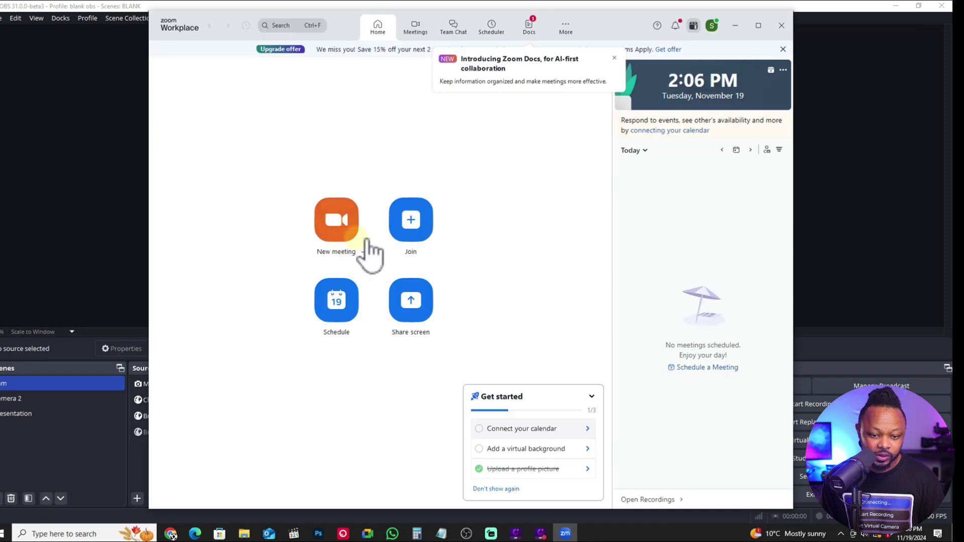
pyautogui.click(336, 231)
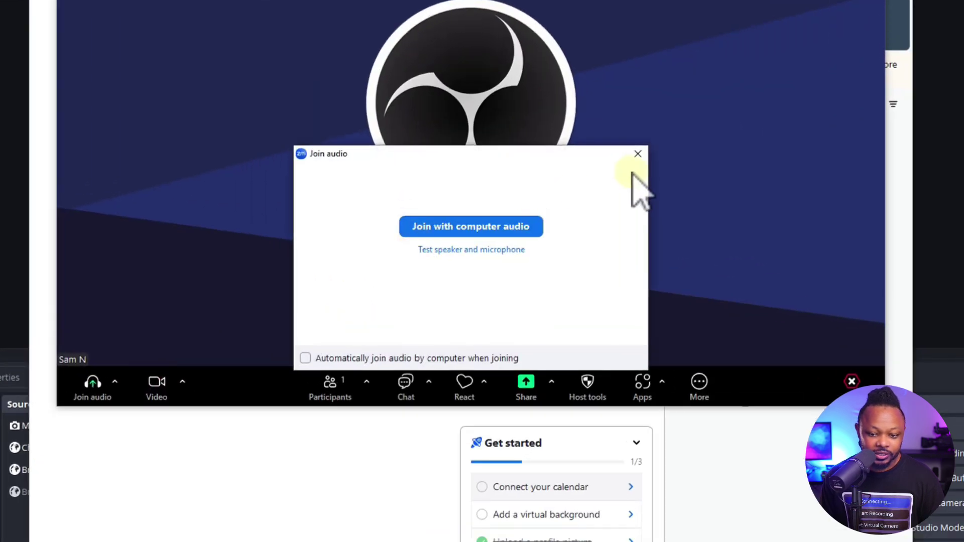
# Join with computer audio, turn the meeting video off, and browse the camera list
pyautogui.click(641, 158)
pyautogui.click(495, 298)
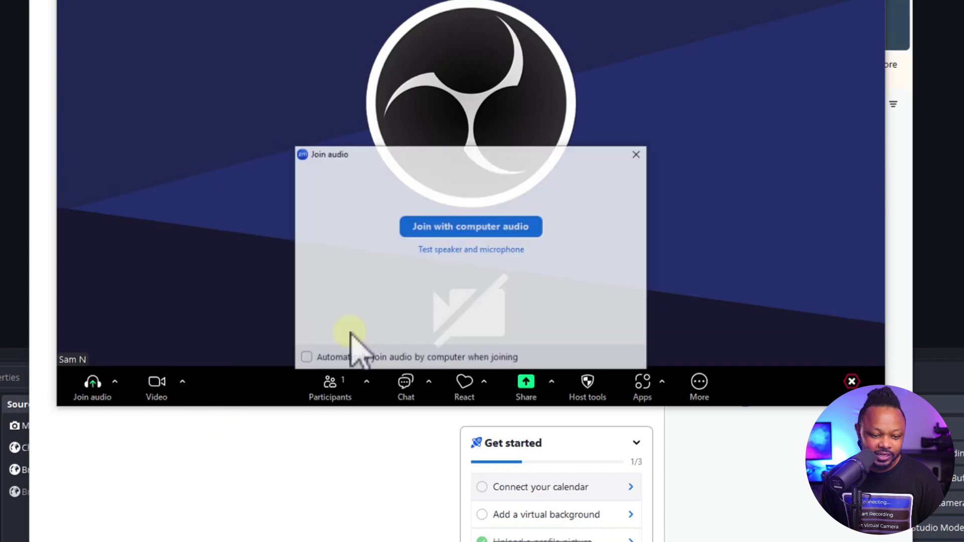
pyautogui.click(530, 226)
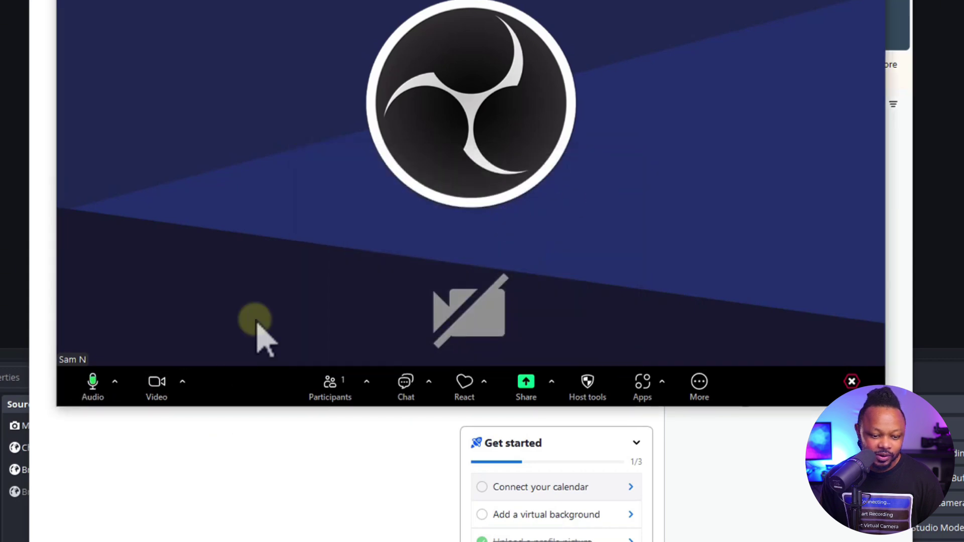
pyautogui.click(156, 384)
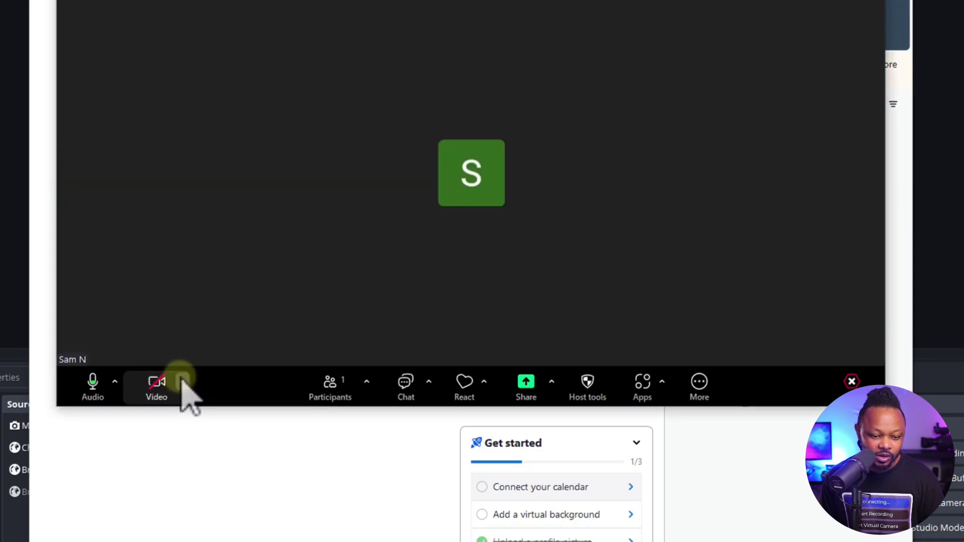
pyautogui.click(183, 382)
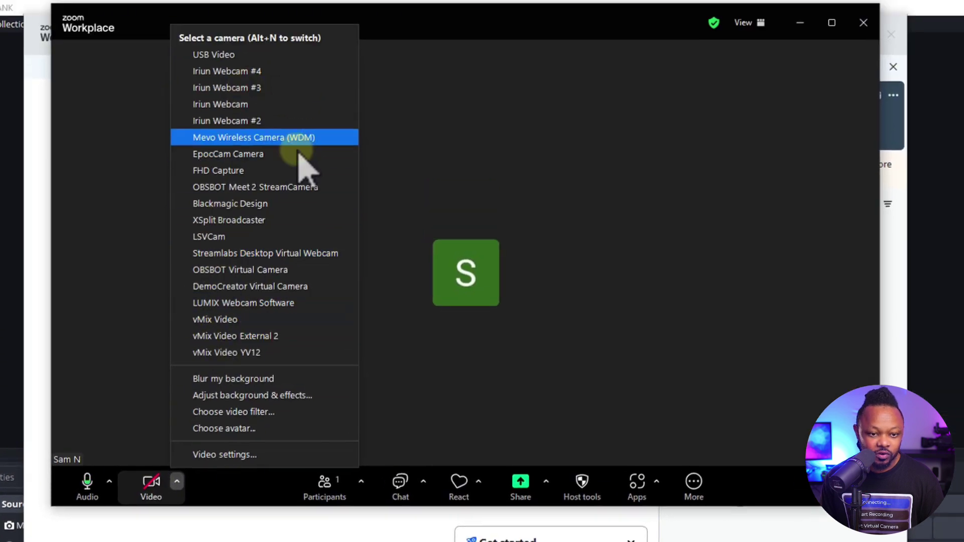
pyautogui.click(177, 480)
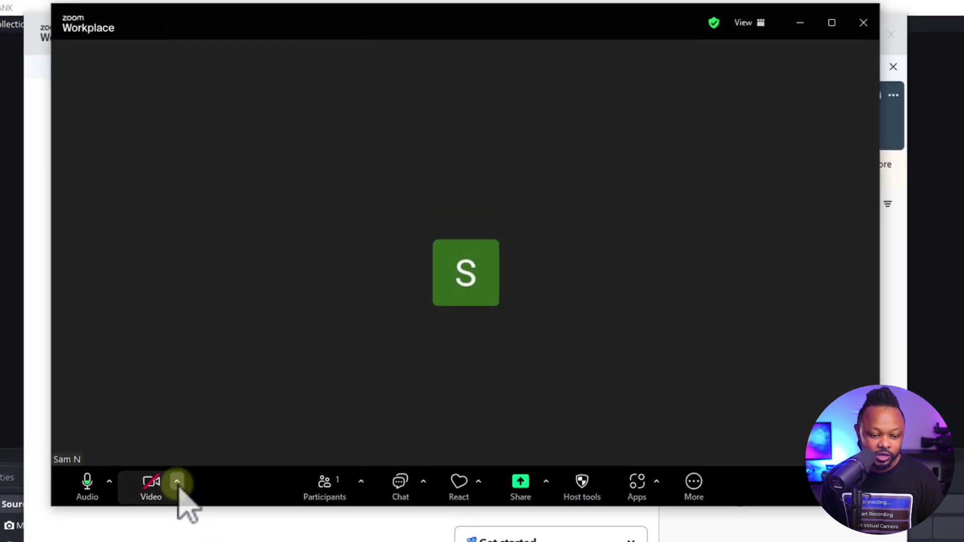
pyautogui.click(177, 481)
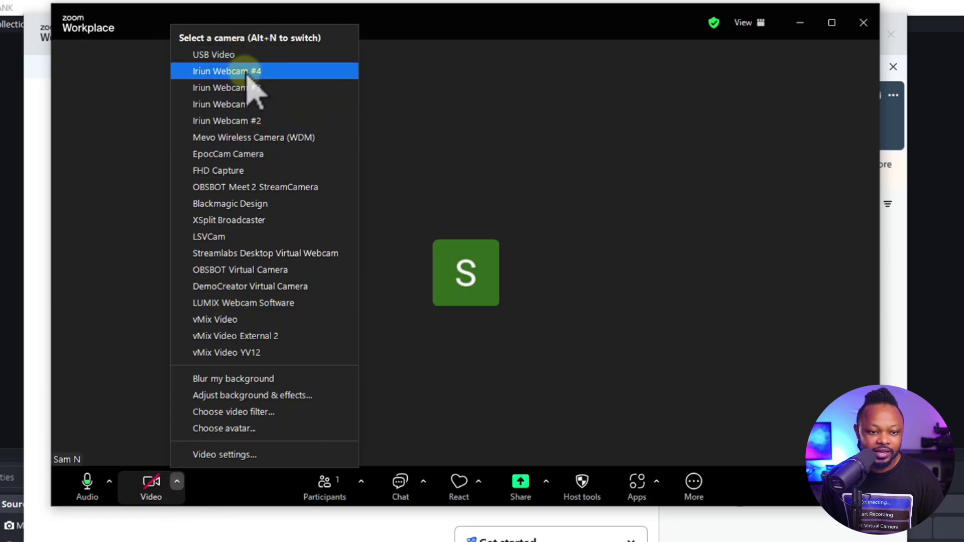
pyautogui.press('Up')
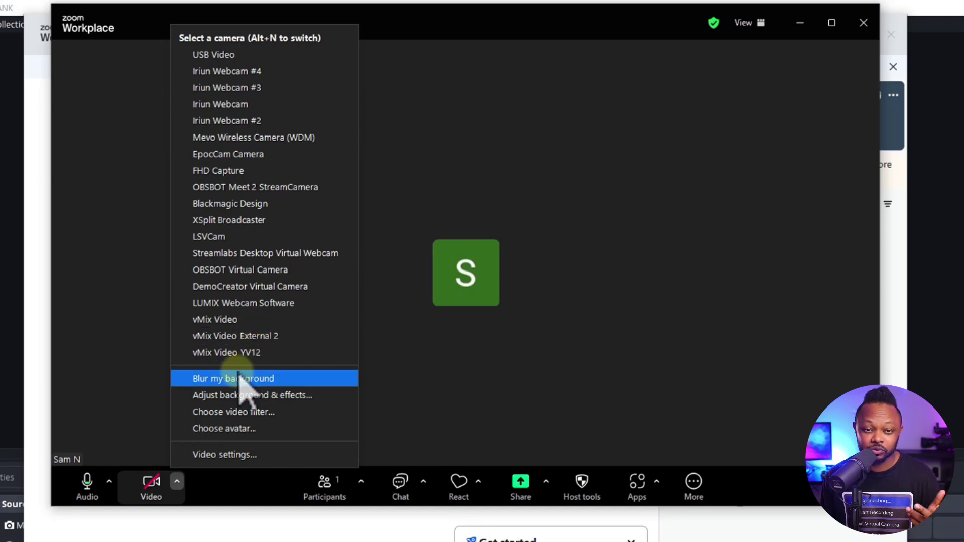
# In Zoom's video settings, choose OBS Virtual Camera as the camera
pyautogui.click(211, 454)
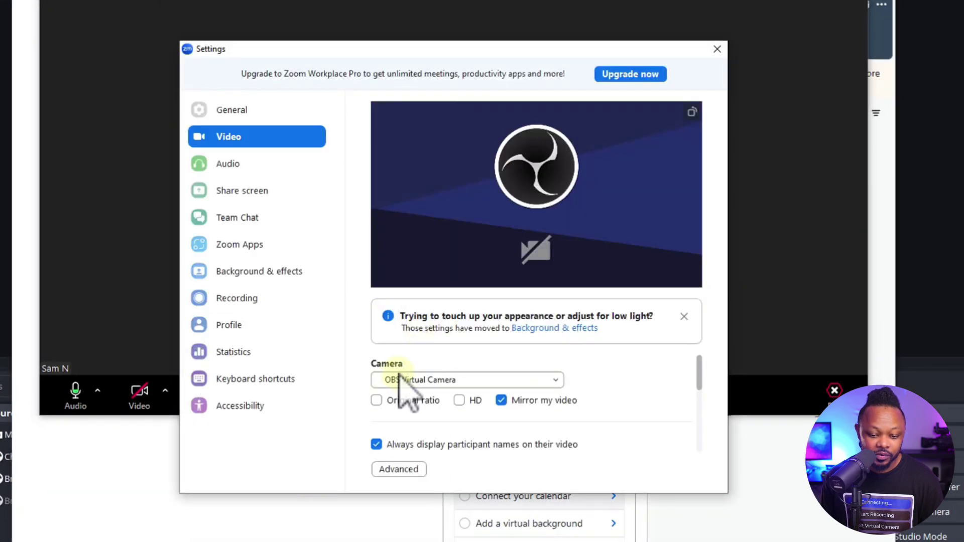
pyautogui.click(455, 381)
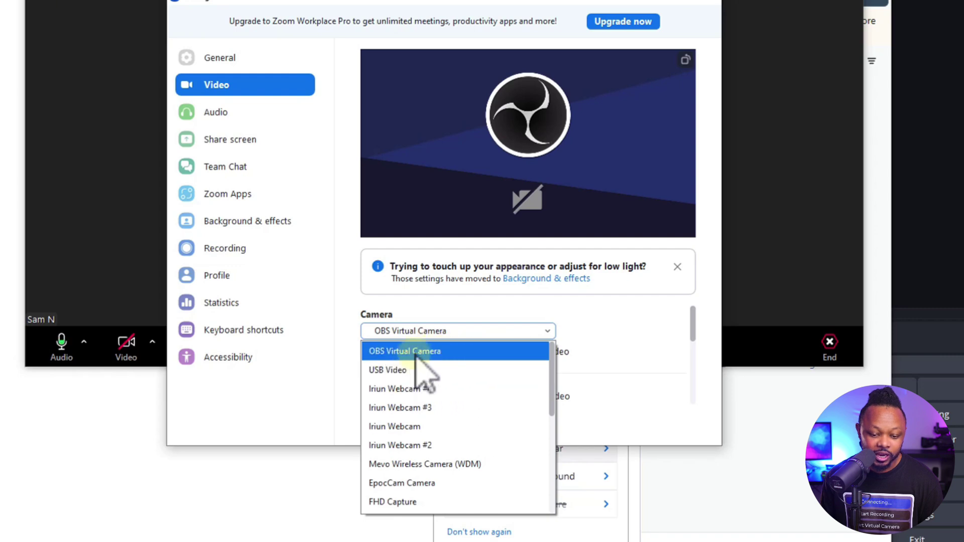
pyautogui.scroll(-4, 436, 436)
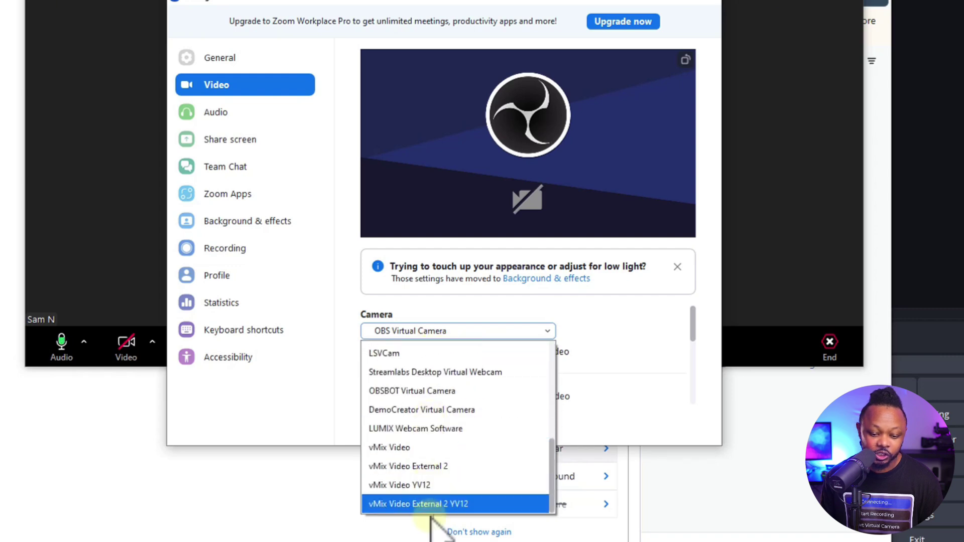
pyautogui.scroll(5, 452, 408)
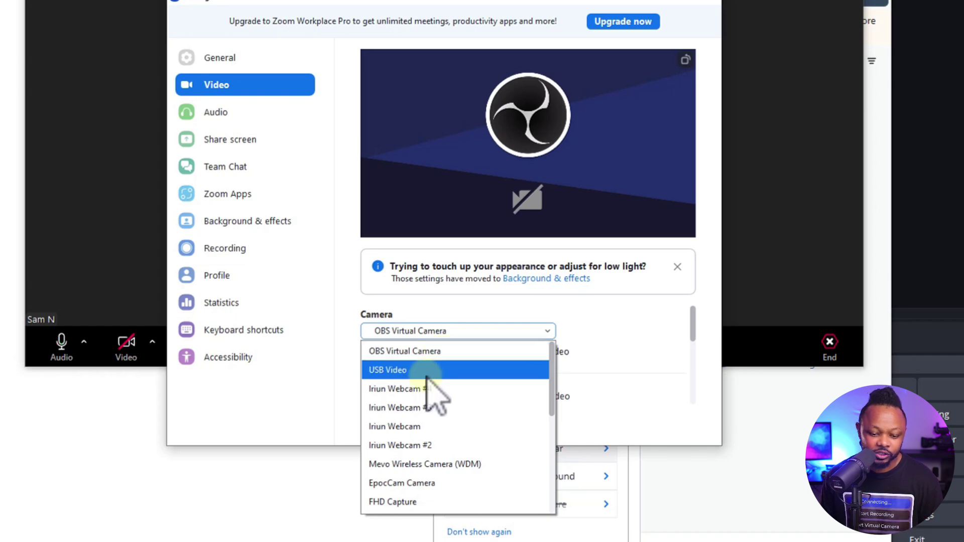
pyautogui.click(428, 371)
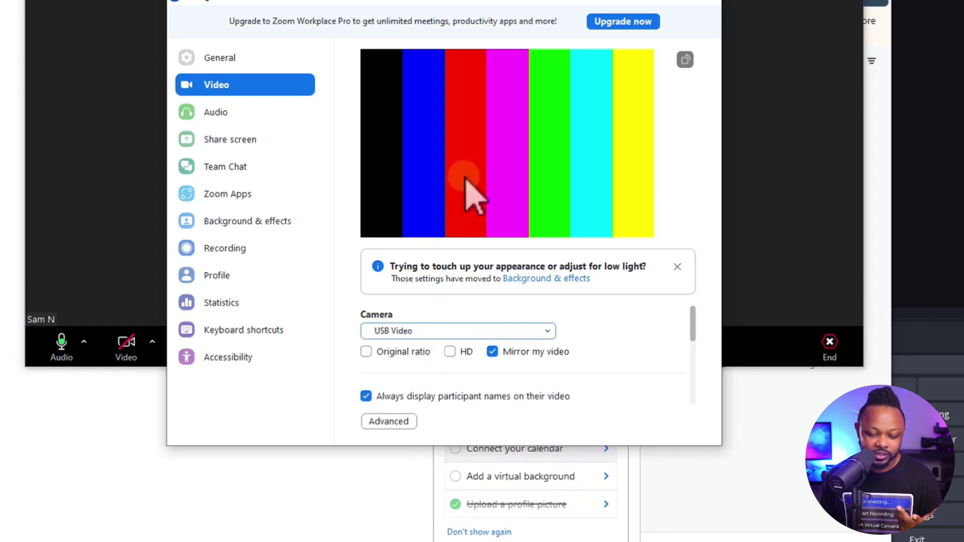
pyautogui.click(396, 331)
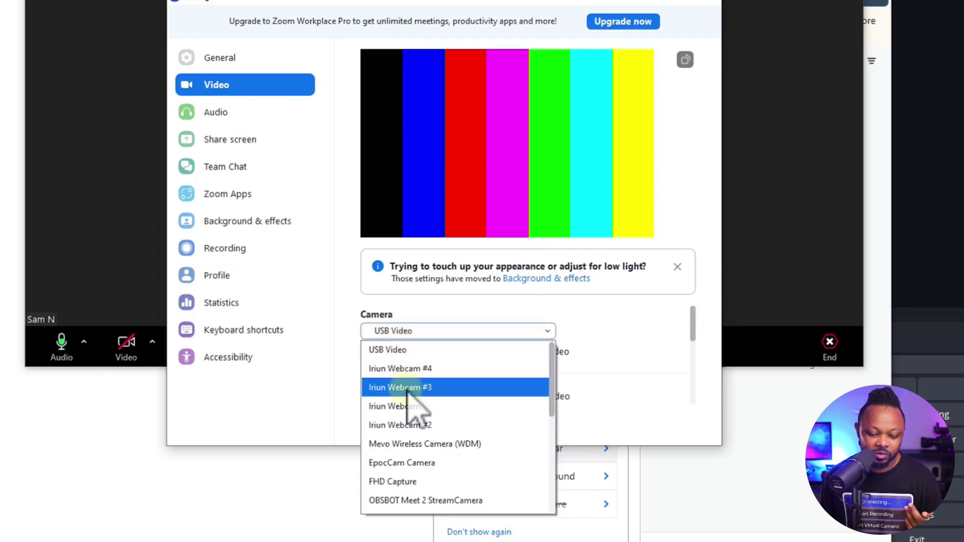
pyautogui.scroll(-1, 411, 472)
pyautogui.scroll(-3, 407, 472)
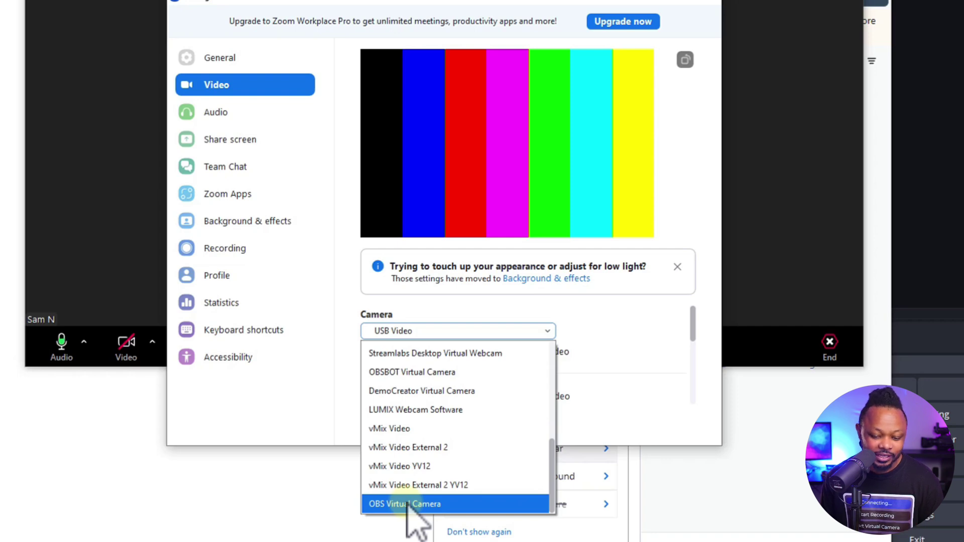
pyautogui.click(407, 503)
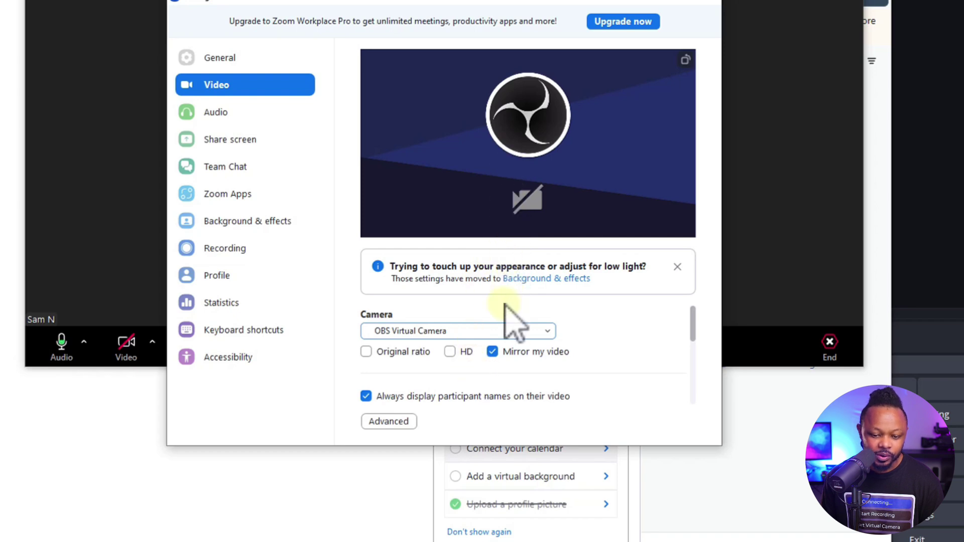
# Uncheck Mirror my video, close Settings, and start the meeting video
pyautogui.click(492, 352)
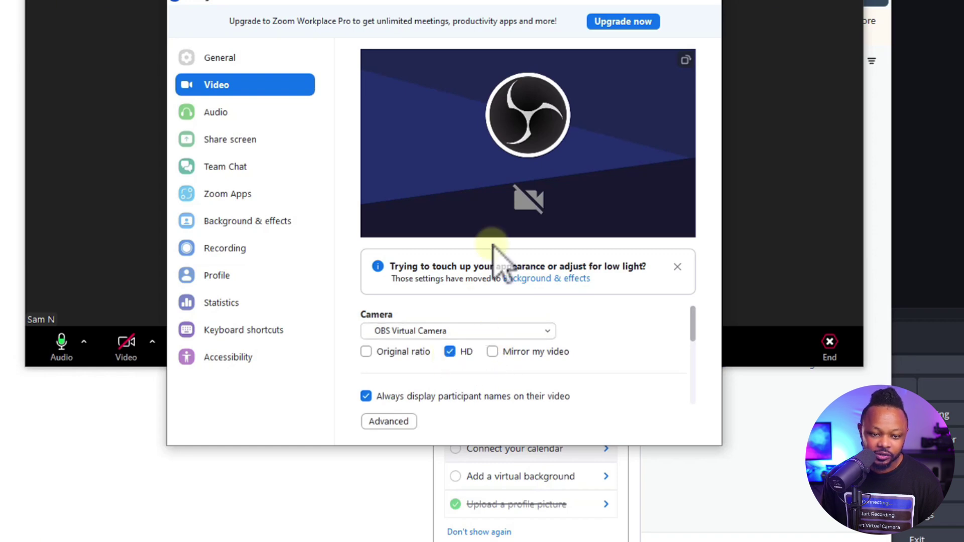
pyautogui.click(707, 4)
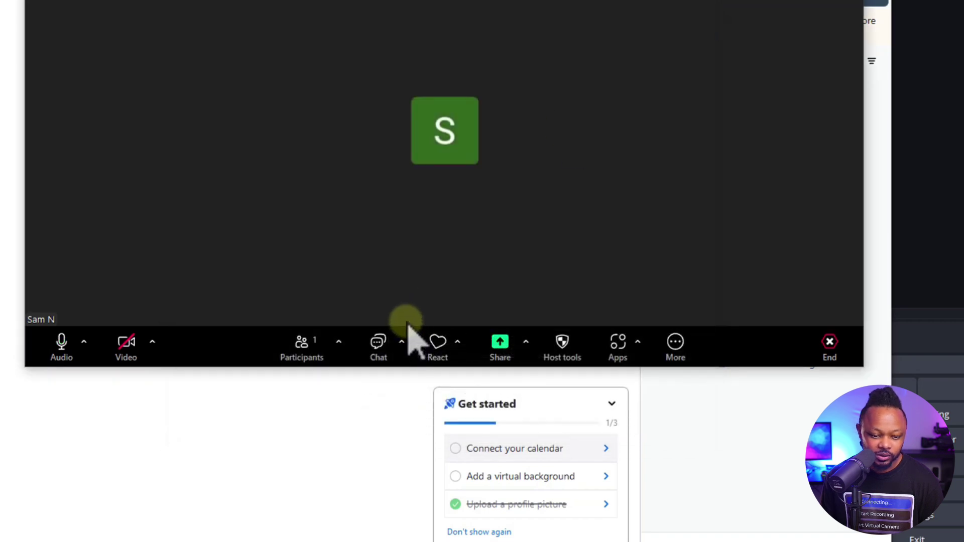
pyautogui.click(125, 351)
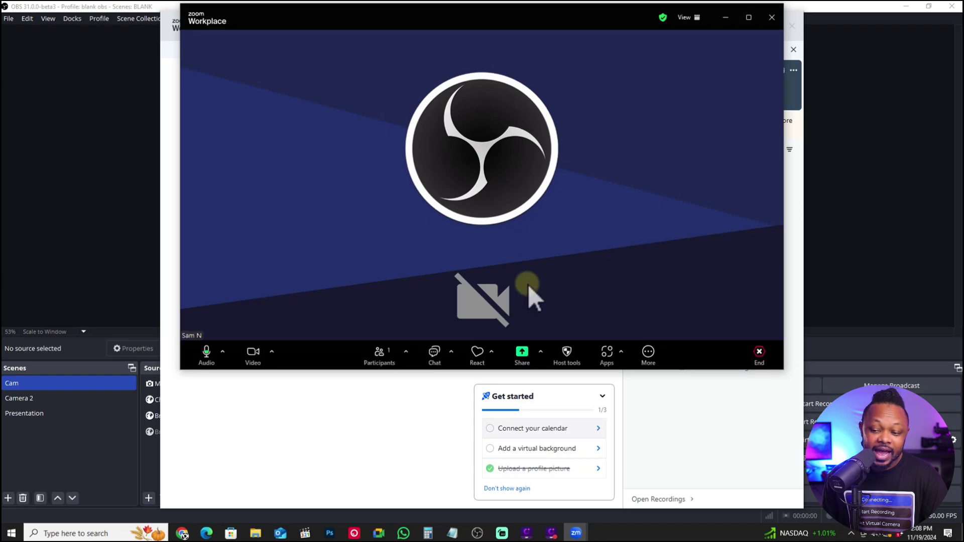
# Start the OBS Virtual Camera, check the Zoom feed, and reopen the Output Type list
pyautogui.click(725, 17)
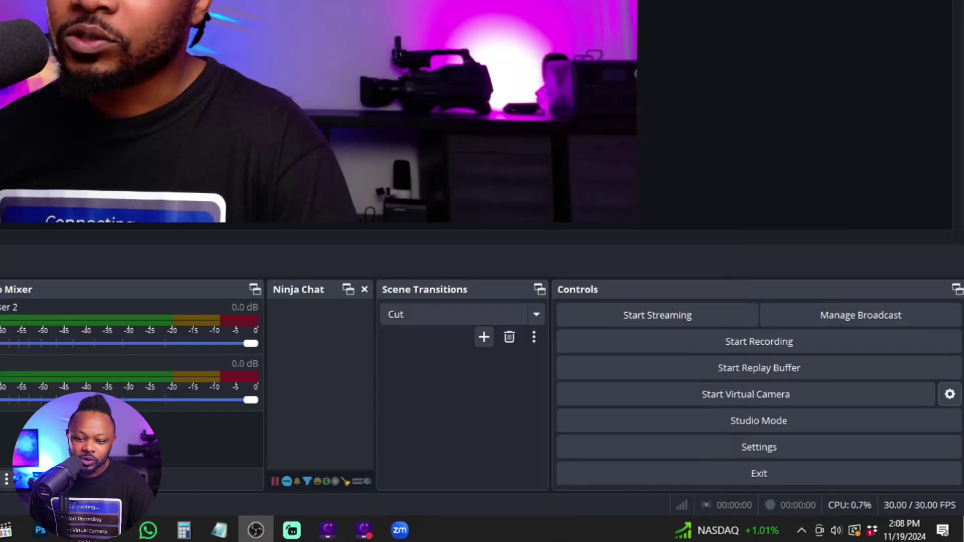
pyautogui.click(721, 400)
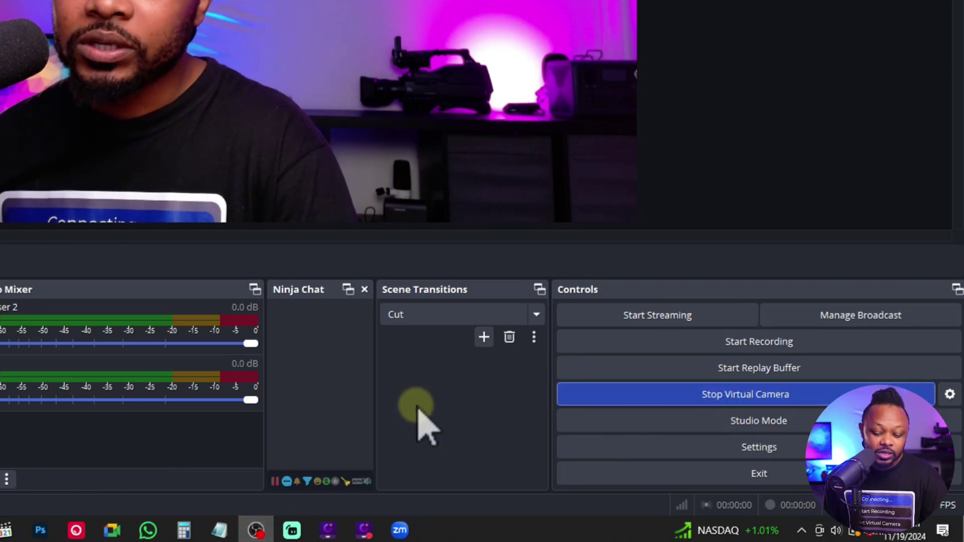
pyautogui.moveTo(400, 528)
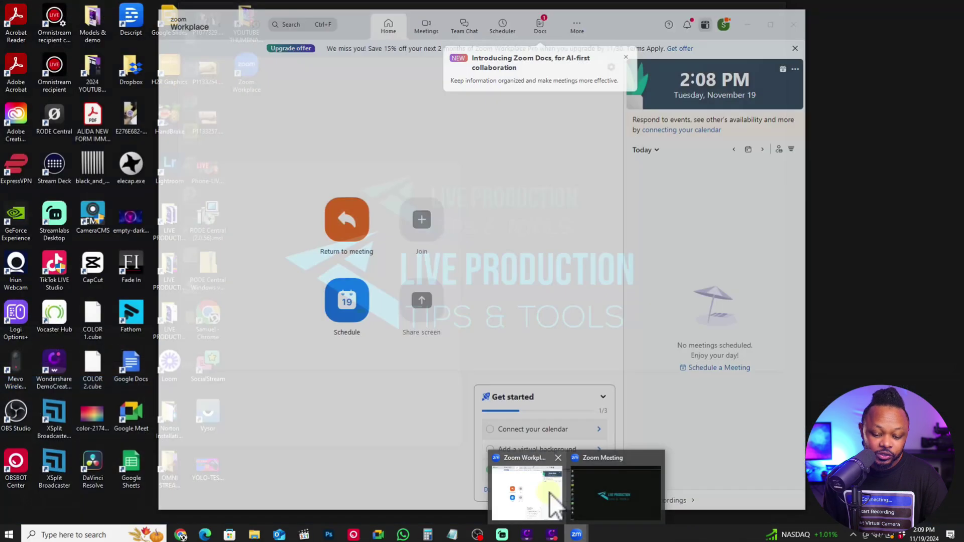
pyautogui.click(624, 494)
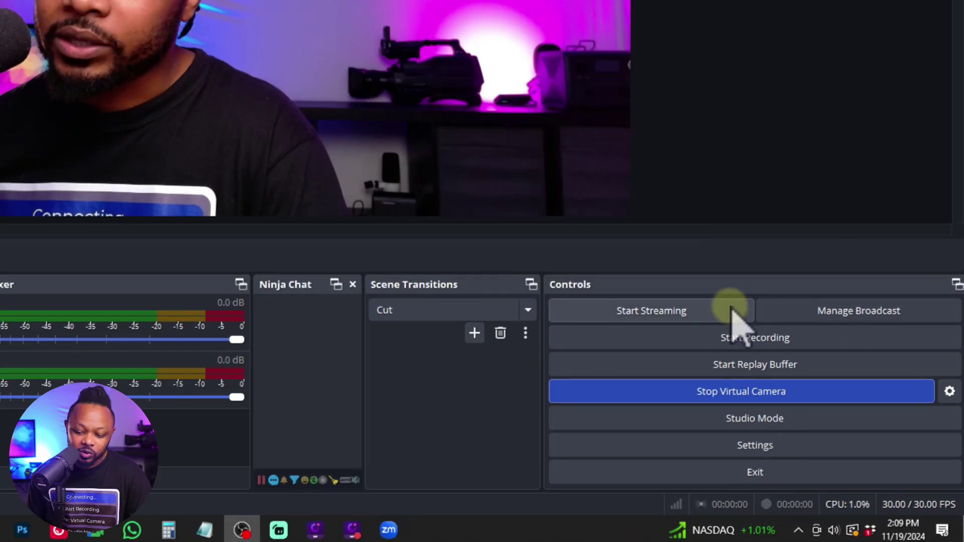
pyautogui.click(950, 392)
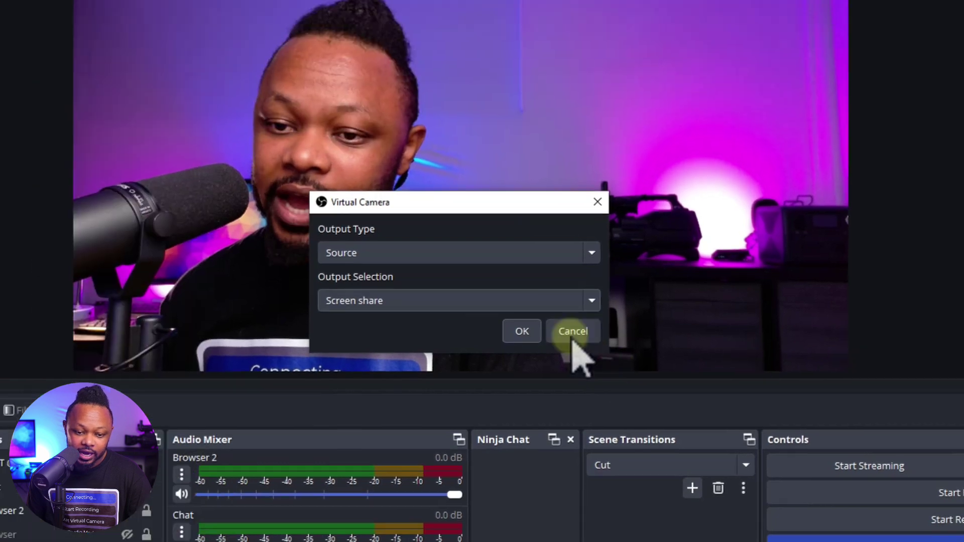
pyautogui.click(191, 98)
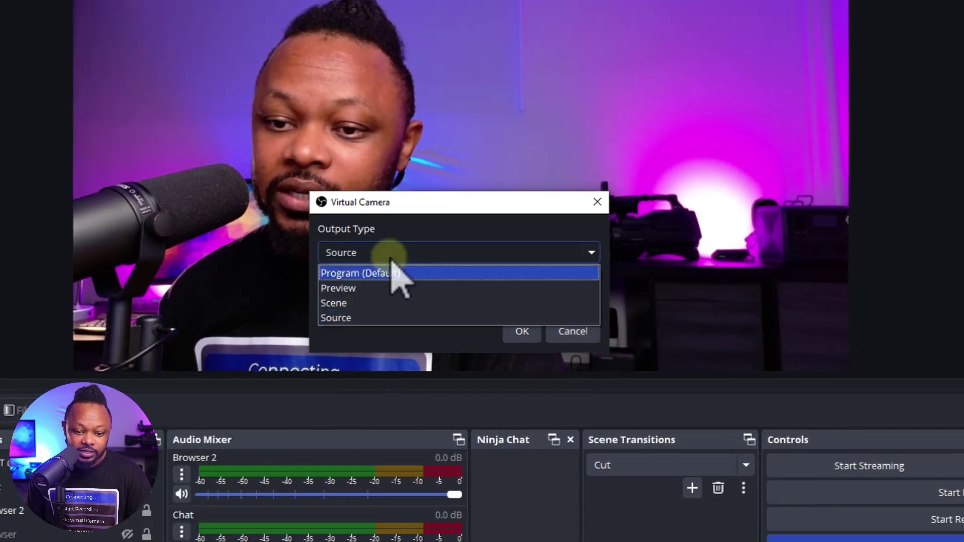
# Switch the virtual camera Output Type to Program (Default) and confirm with OK
pyautogui.click(362, 273)
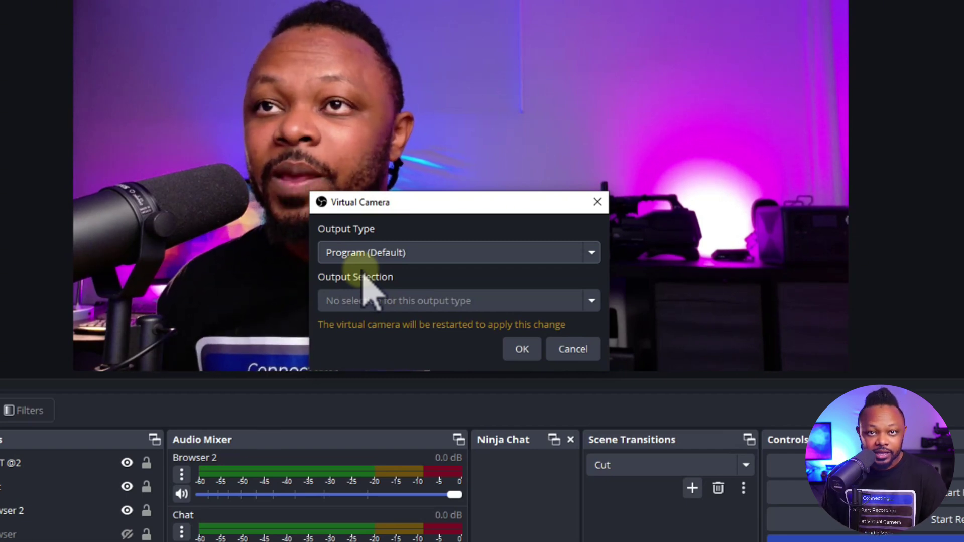
pyautogui.click(520, 349)
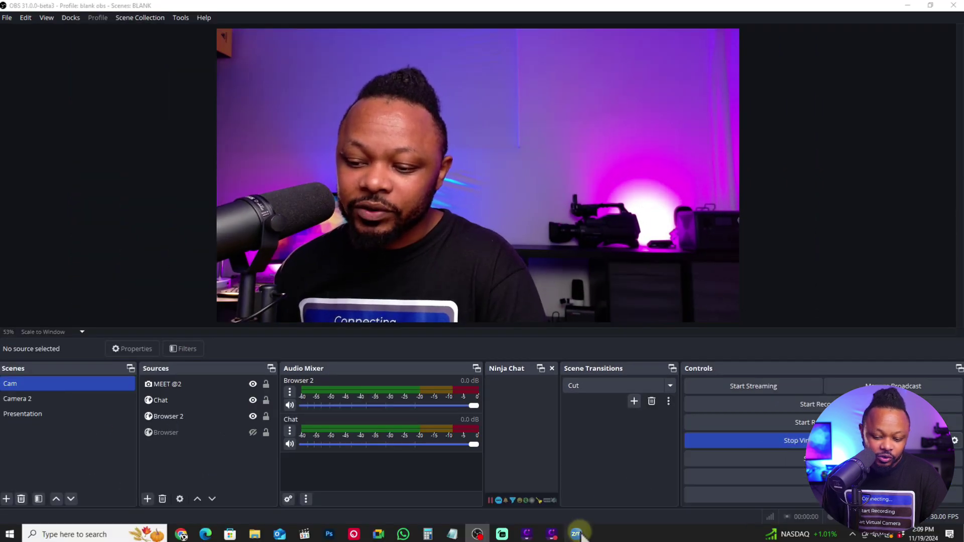
# Switch OBS to the Camera 2 scene and check the Zoom video, moving its window lower
pyautogui.moveTo(577, 535)
pyautogui.click(609, 477)
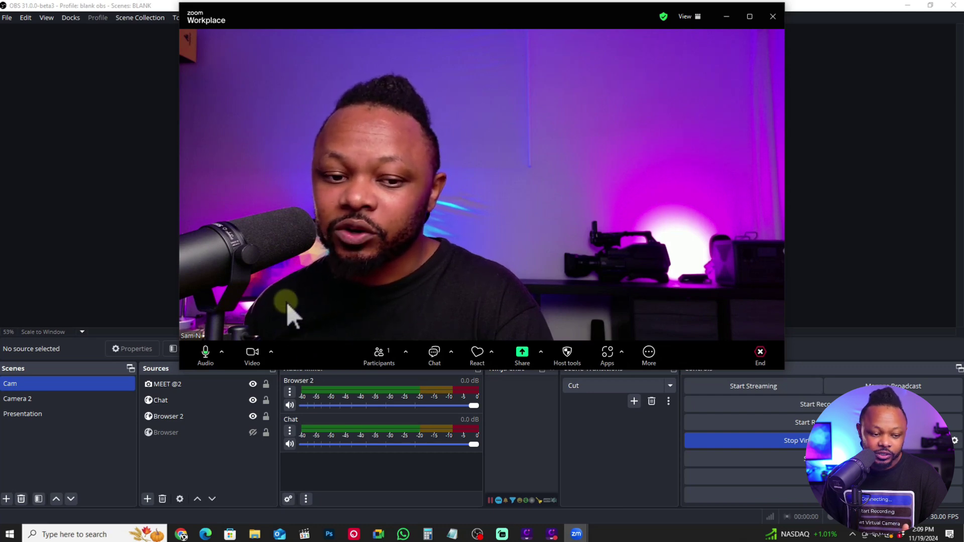
pyautogui.click(41, 398)
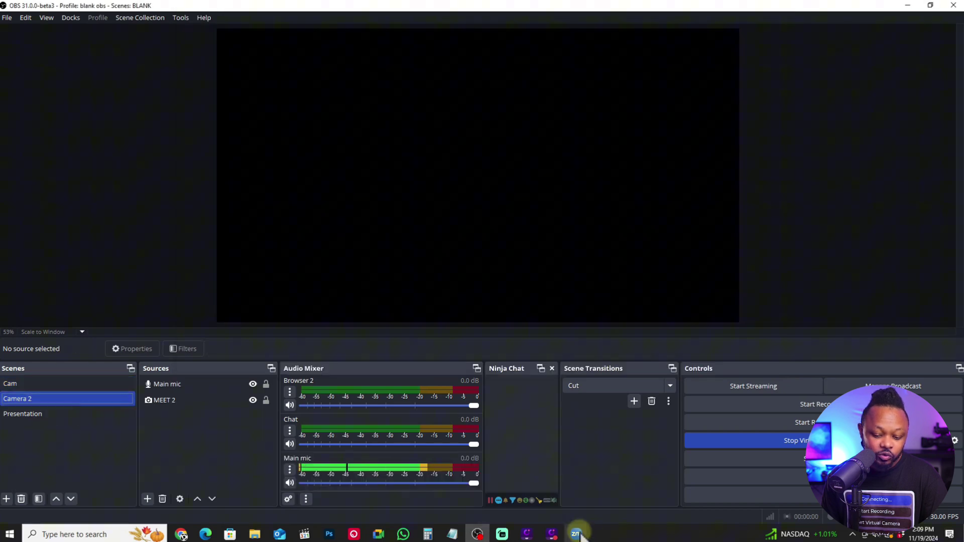
pyautogui.moveTo(577, 534)
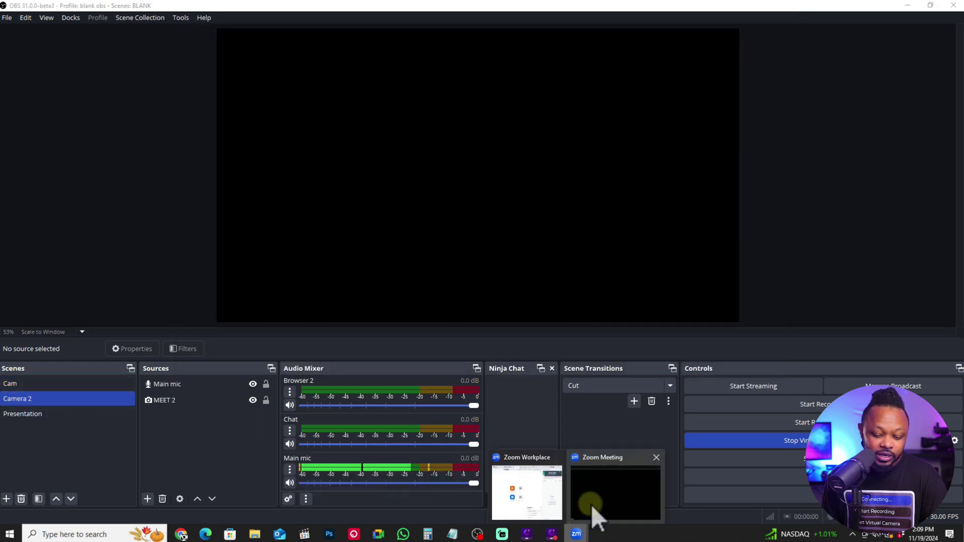
pyautogui.click(600, 465)
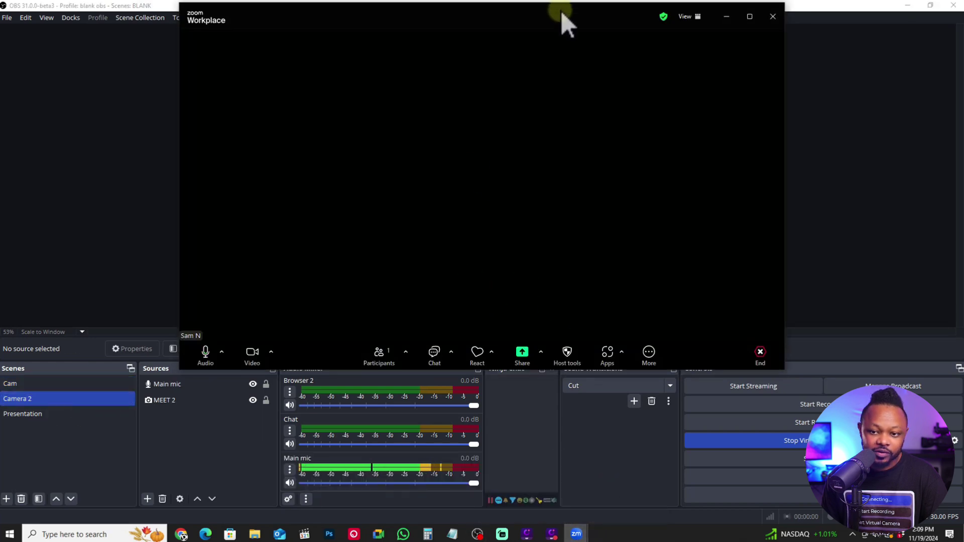
pyautogui.moveTo(561, 14); pyautogui.dragTo(585, 96)
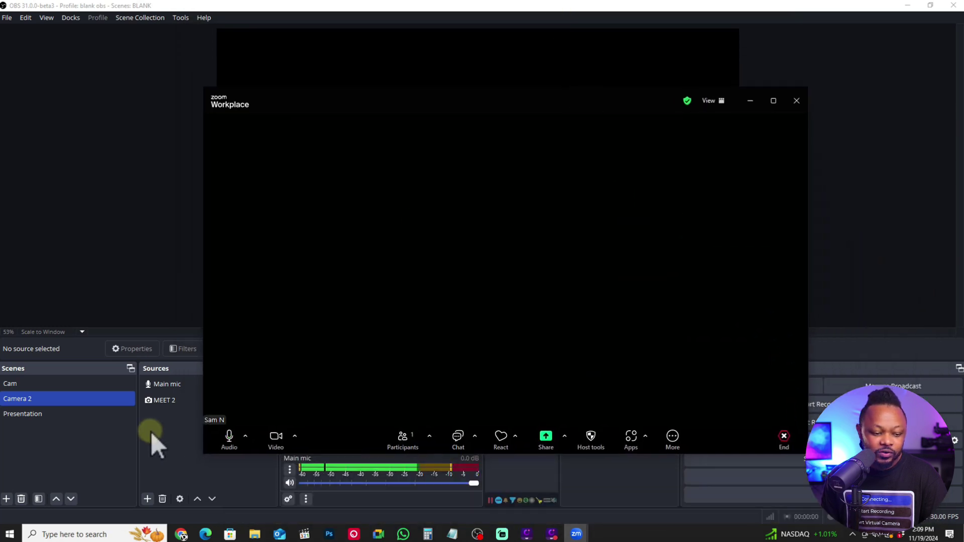
# Switch OBS to the Presentation scene and reposition the Zoom window up and left to compare
pyautogui.click(41, 415)
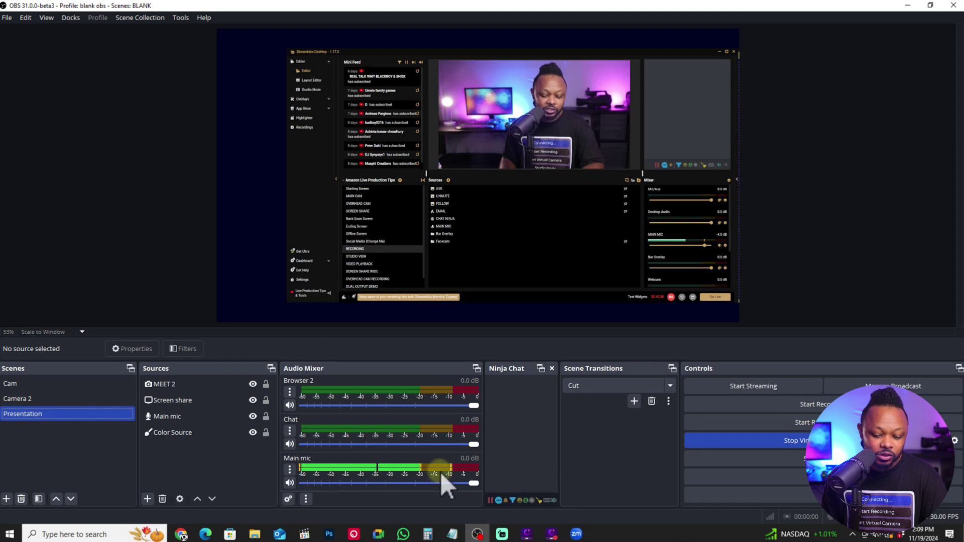
pyautogui.moveTo(576, 533)
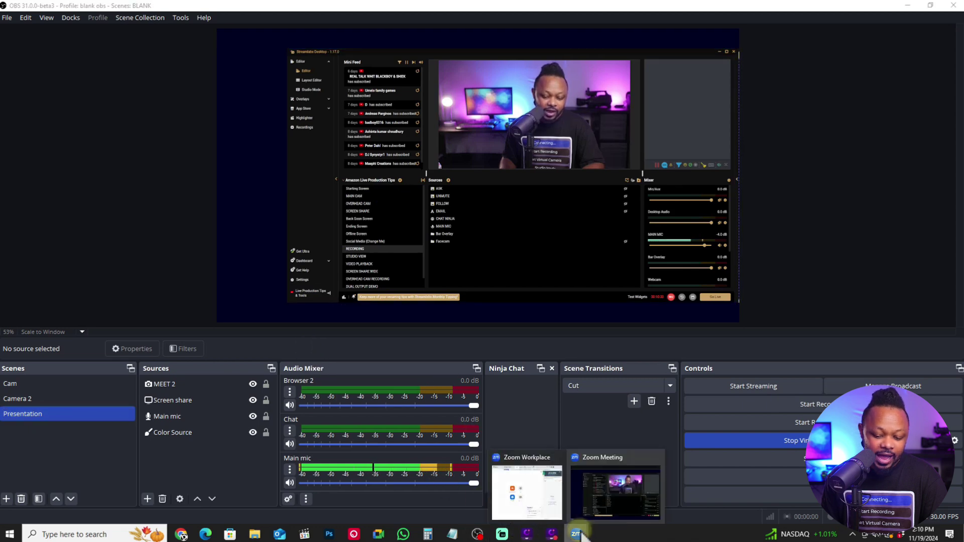
pyautogui.click(616, 484)
pyautogui.moveTo(499, 97); pyautogui.dragTo(451, 50)
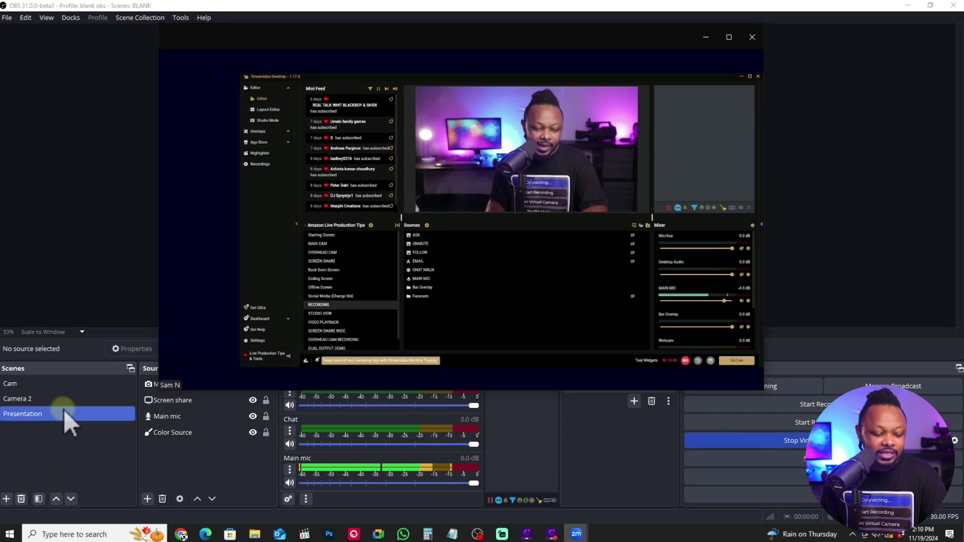
# Review Zoom's microphone and speaker list, keeping RODECaster Duo Main Stereo, then close it
pyautogui.moveTo(304, 325)
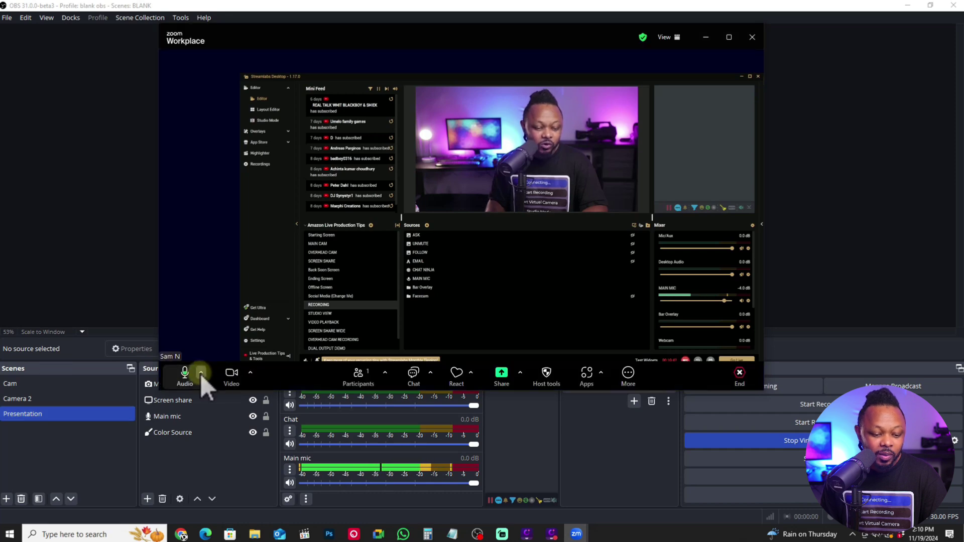
pyautogui.click(201, 372)
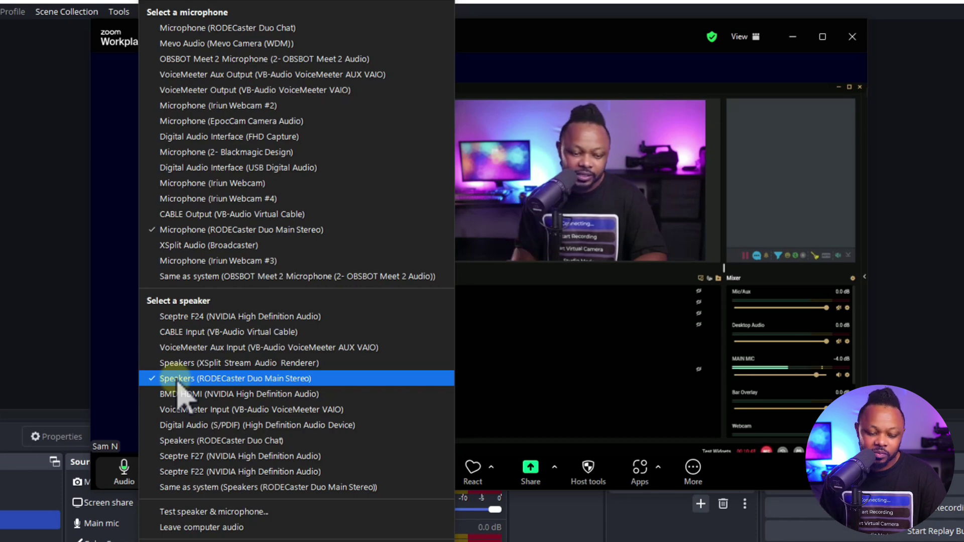
pyautogui.click(127, 350)
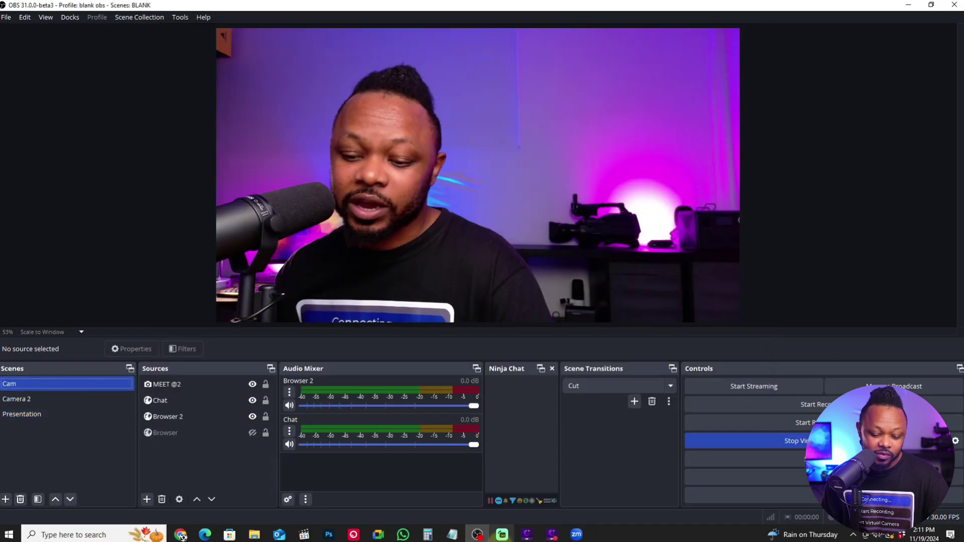
# Bring up Google Meet maximized and start an instant meeting from New meeting
pyautogui.moveTo(576, 534)
pyautogui.click(609, 471)
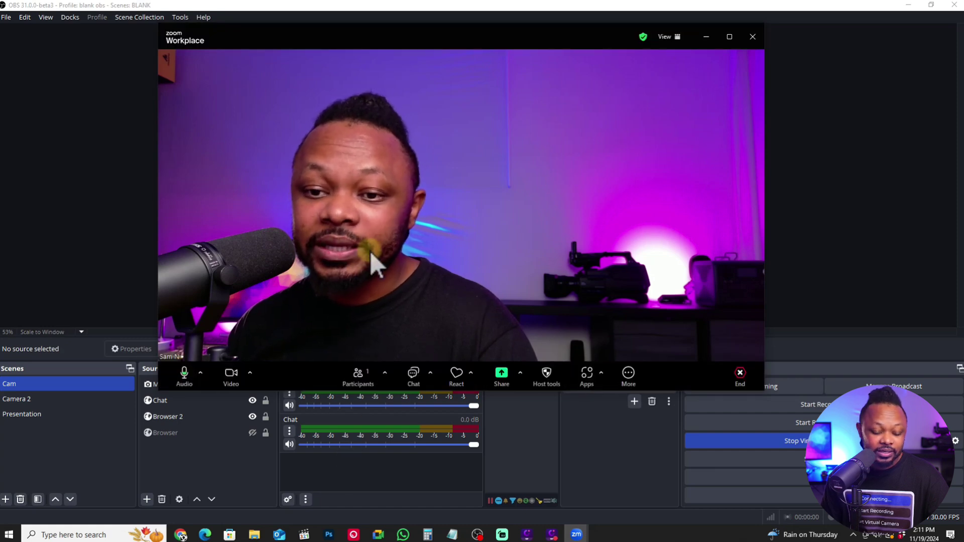
pyautogui.click(378, 534)
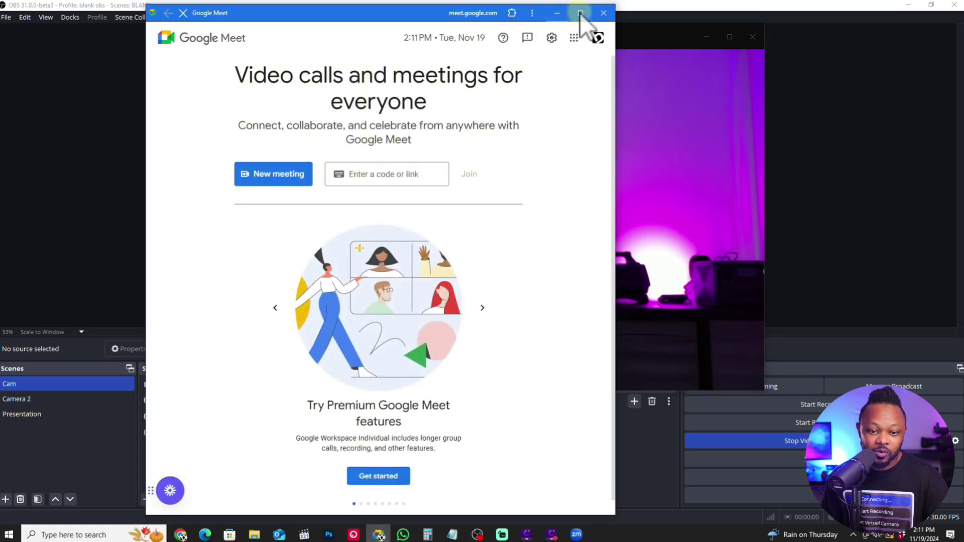
pyautogui.click(581, 14)
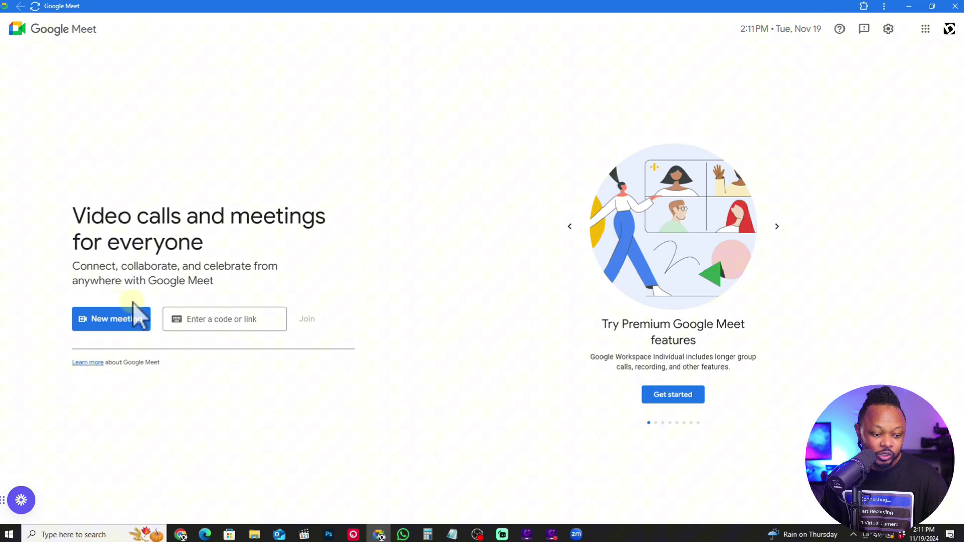
pyautogui.click(135, 321)
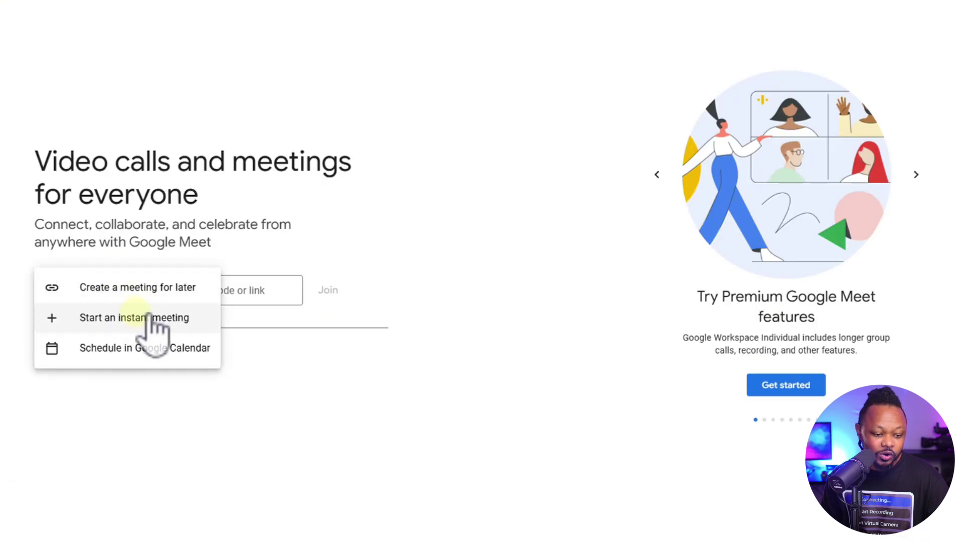
pyautogui.click(151, 318)
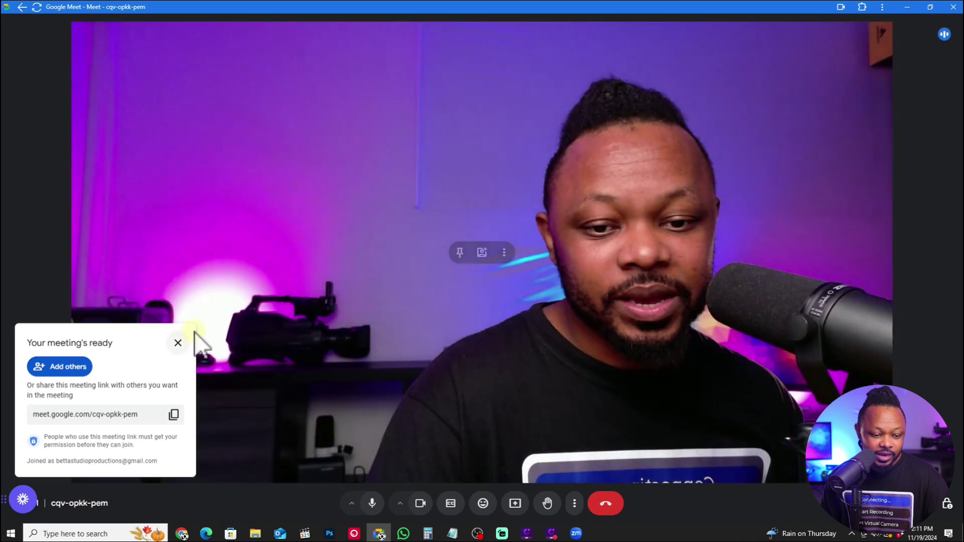
# Dismiss the meeting-ready notice and switch the Meet call's camera to FHD Capture
pyautogui.click(177, 340)
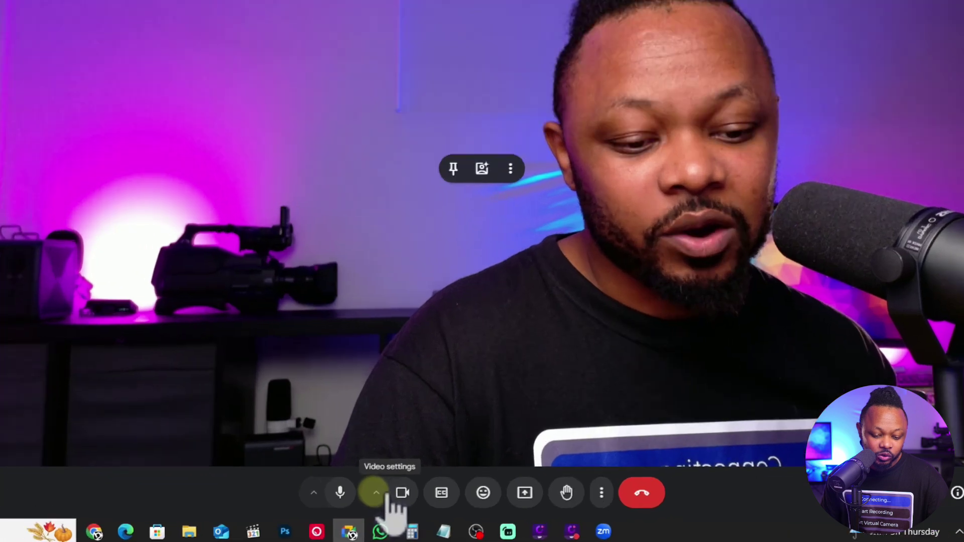
pyautogui.click(400, 503)
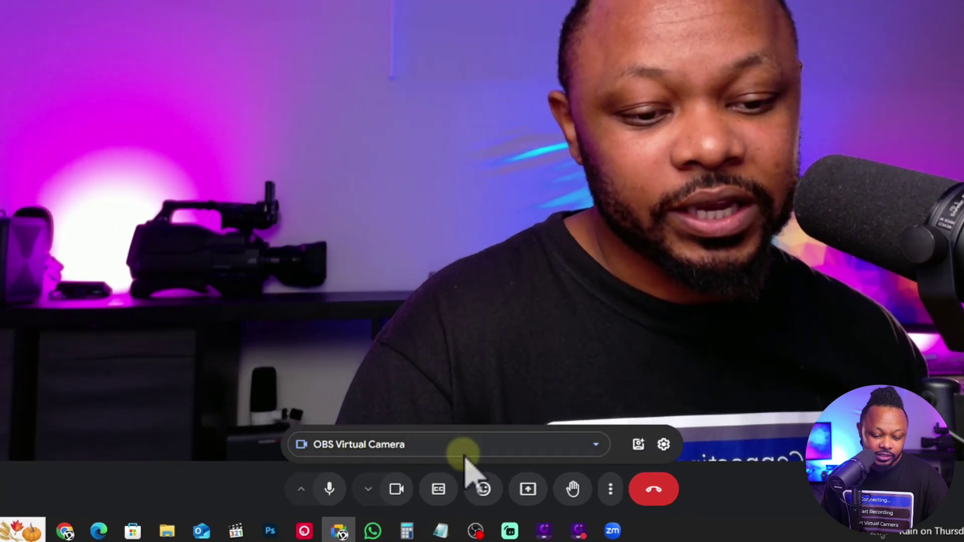
pyautogui.click(505, 472)
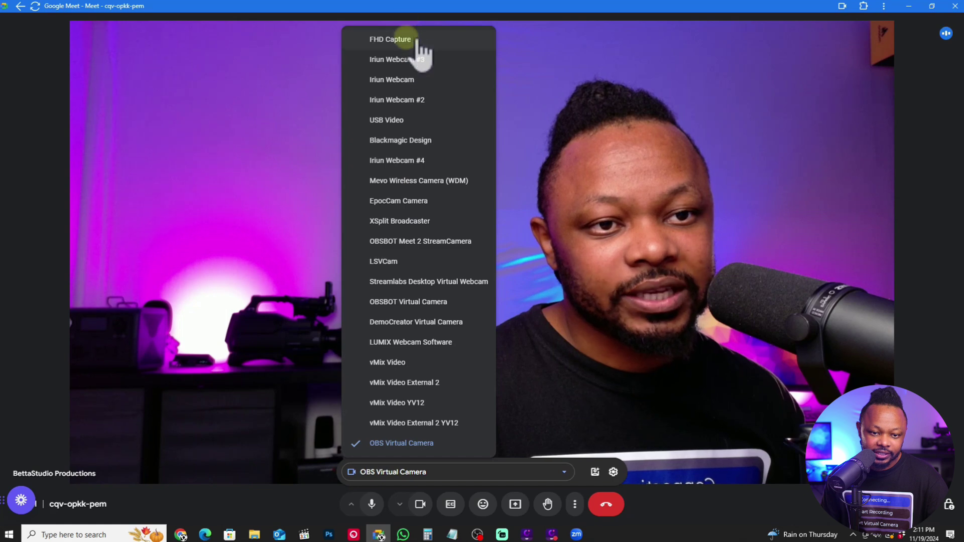
pyautogui.click(408, 40)
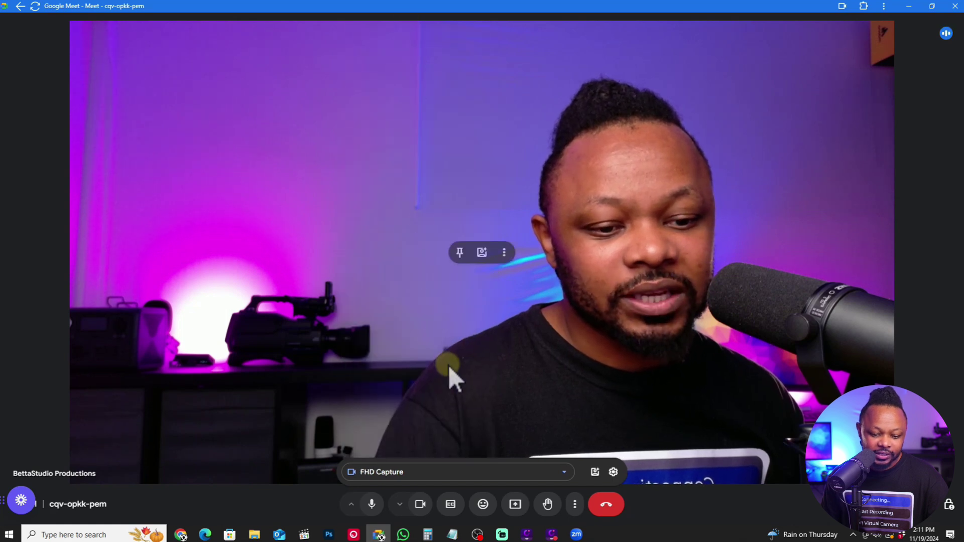
pyautogui.click(444, 475)
pyautogui.click(612, 166)
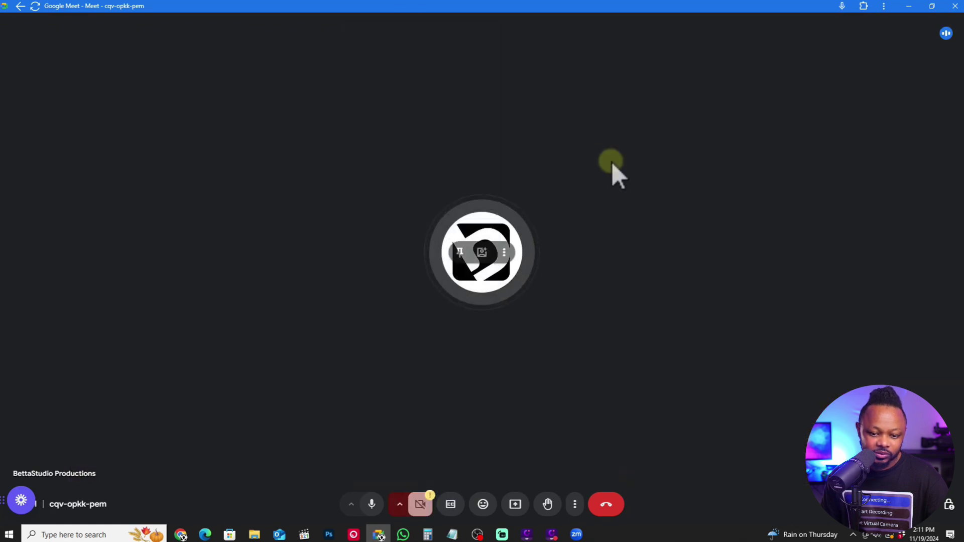
# Switch the call's camera back to OBS Virtual Camera and turn video on
pyautogui.click(399, 503)
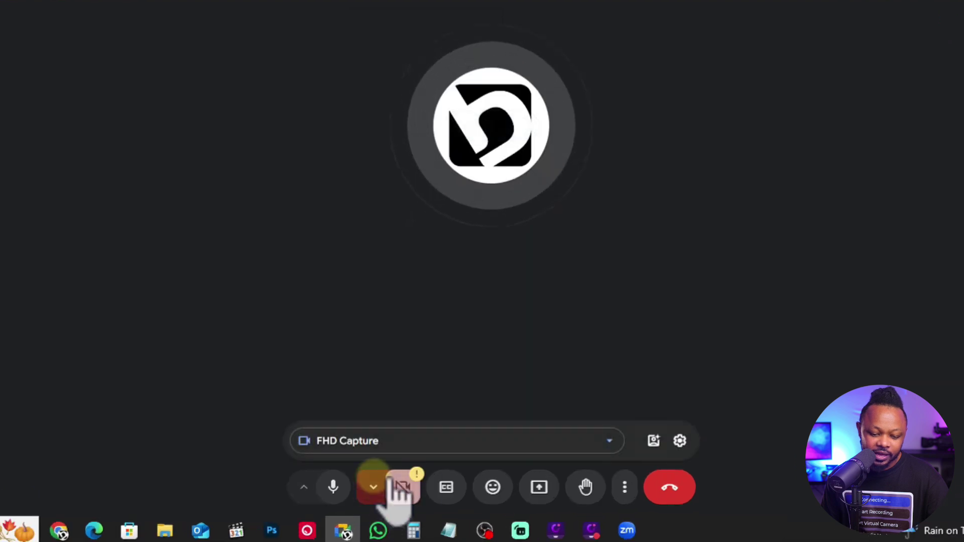
pyautogui.click(397, 440)
pyautogui.scroll(-1, 422, 380)
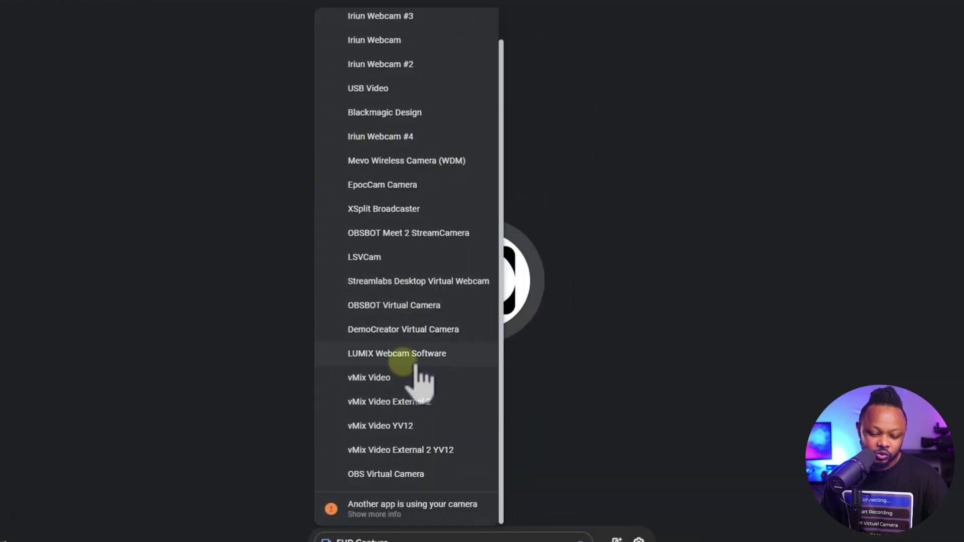
pyautogui.click(383, 473)
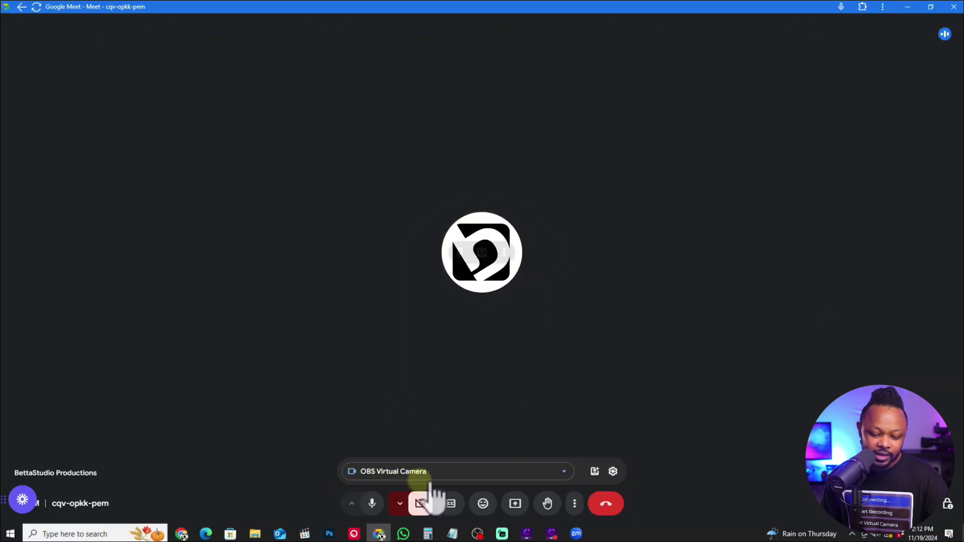
pyautogui.click(421, 502)
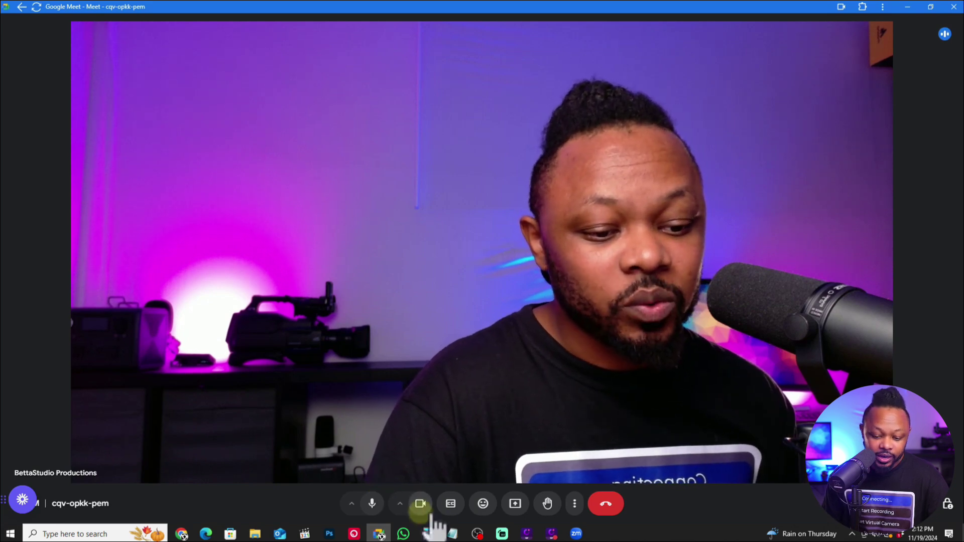
# Check Meet's Video settings show OBS Virtual Camera, then restore the Meet window to a smaller size
pyautogui.click(578, 505)
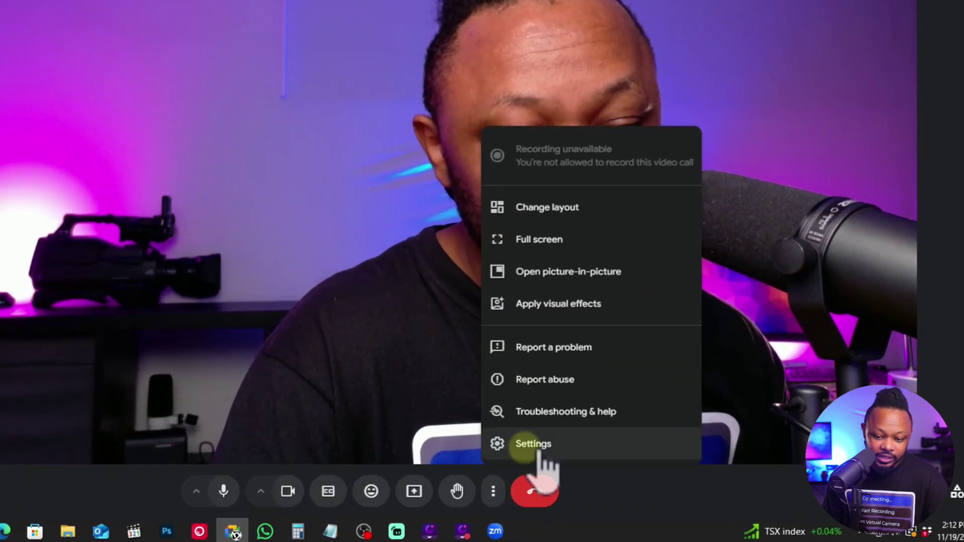
pyautogui.click(540, 443)
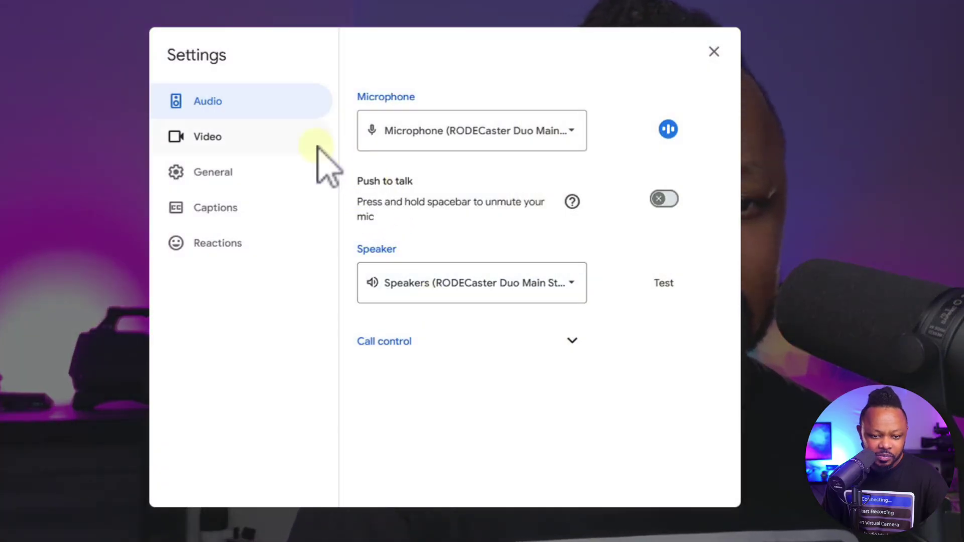
pyautogui.click(266, 138)
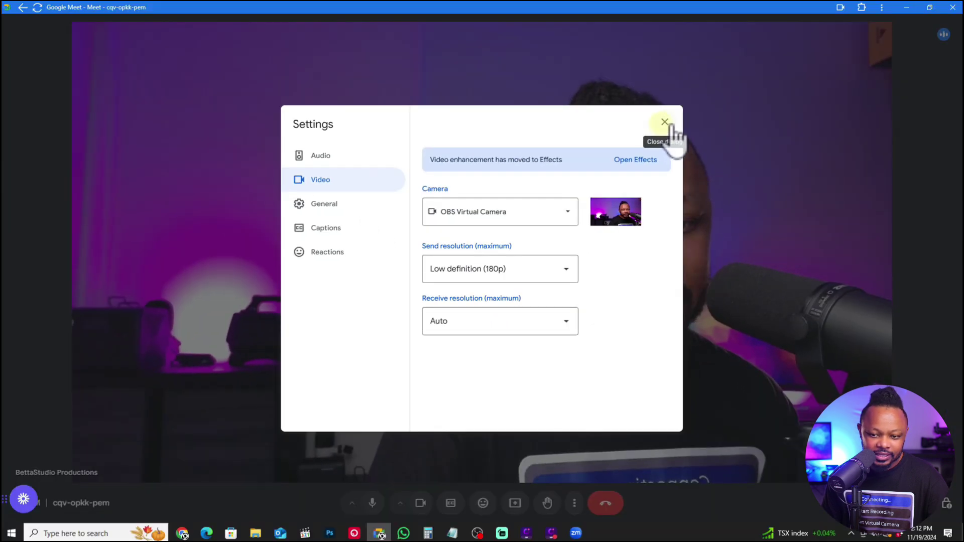
pyautogui.click(713, 52)
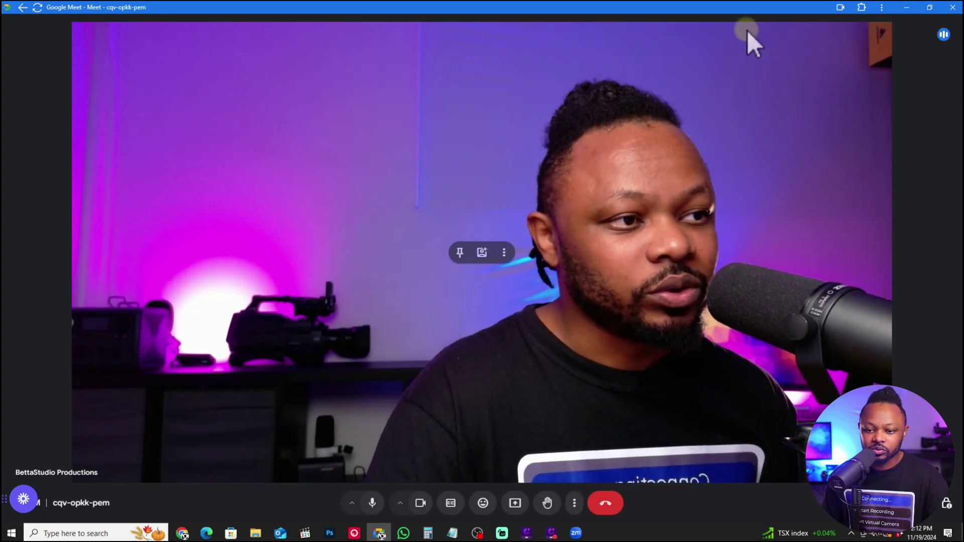
pyautogui.click(931, 13)
# Bring the Zoom meeting window to the front from the taskbar and nudge it down-left
pyautogui.click(575, 533)
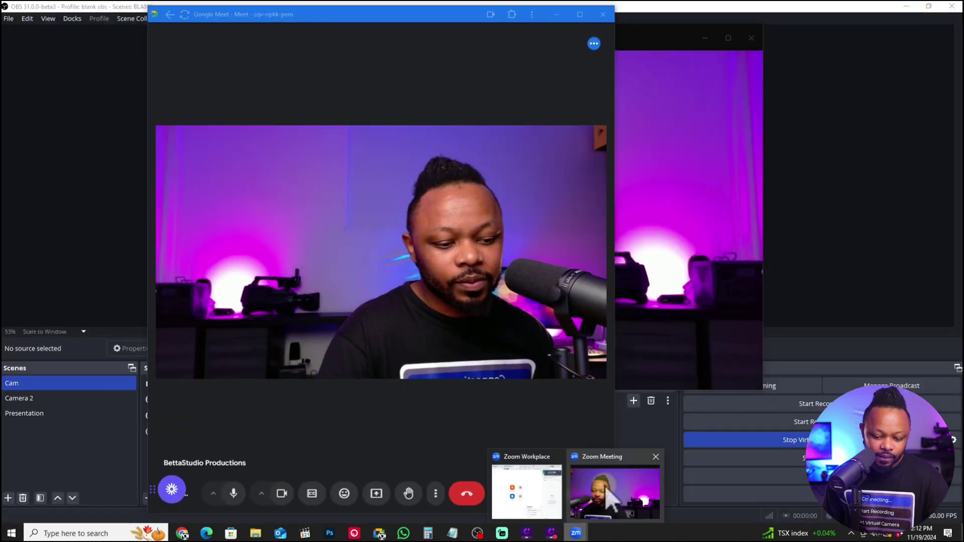
pyautogui.click(605, 486)
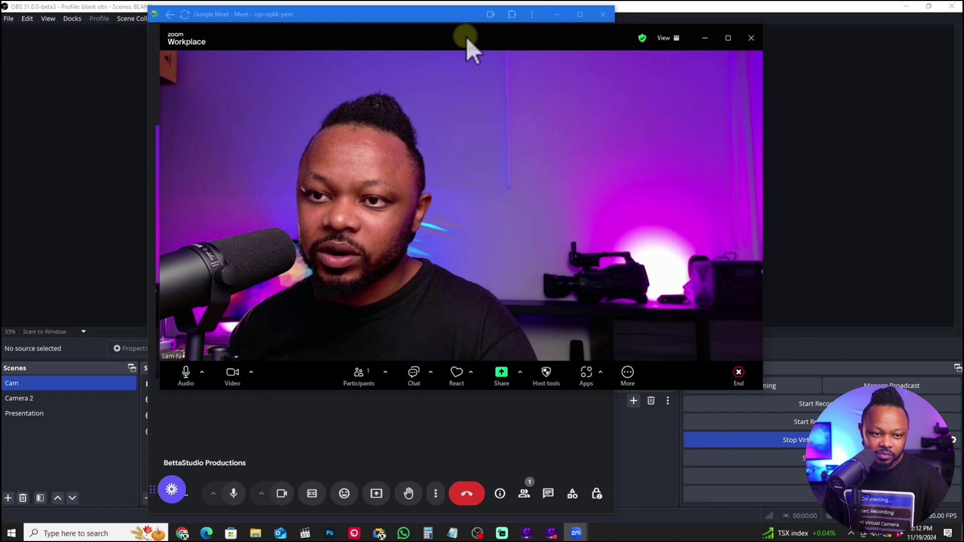
pyautogui.moveTo(466, 37); pyautogui.dragTo(444, 56)
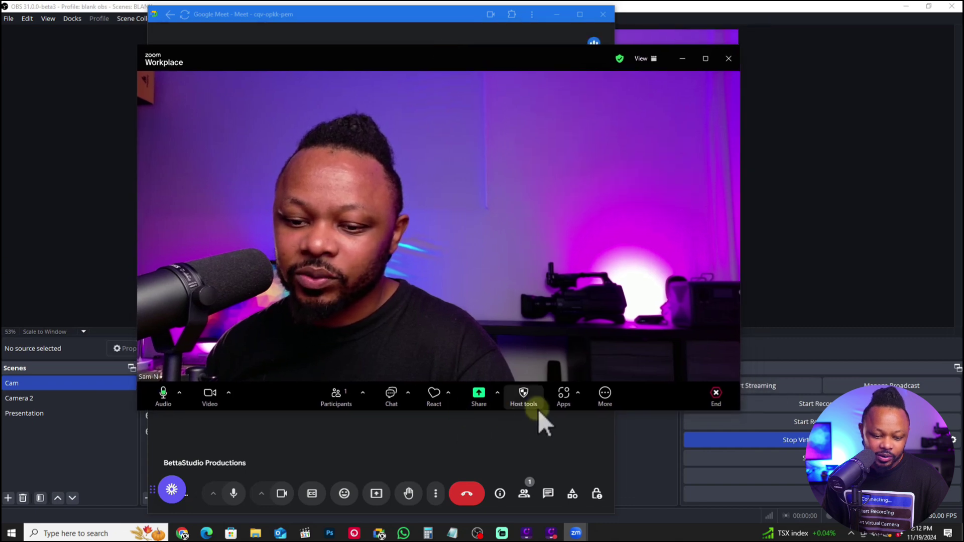
# In Zoom's video settings, toggle Mirror my video on and back off, then close Settings
pyautogui.click(234, 395)
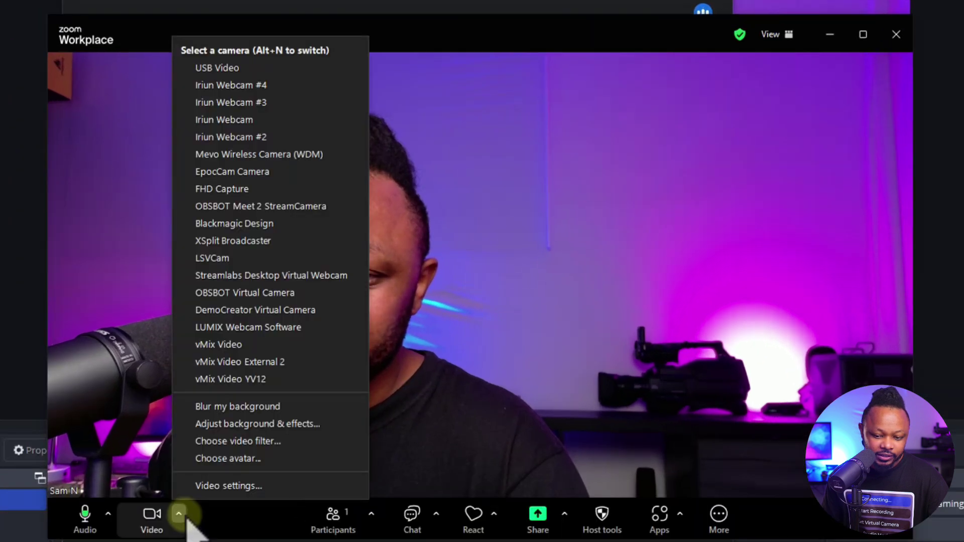
pyautogui.click(228, 486)
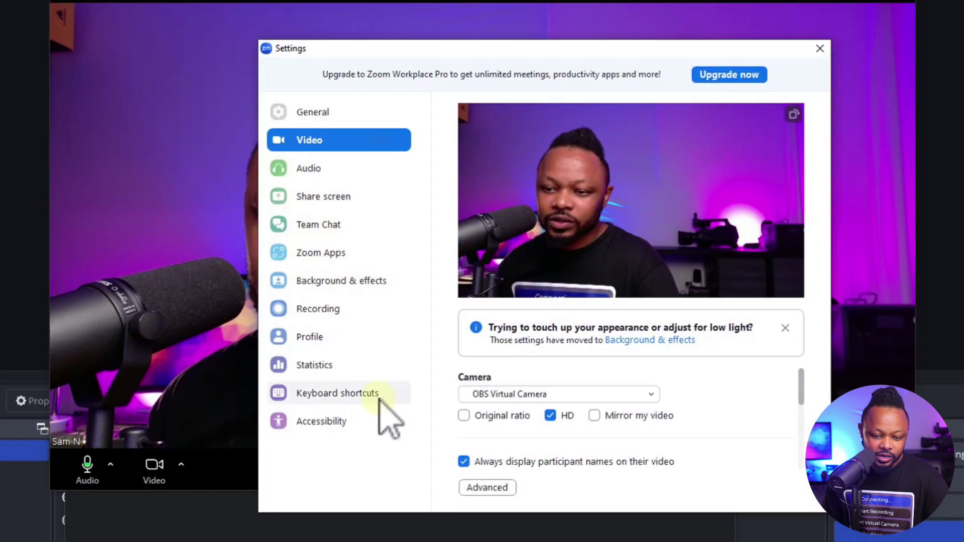
pyautogui.click(593, 416)
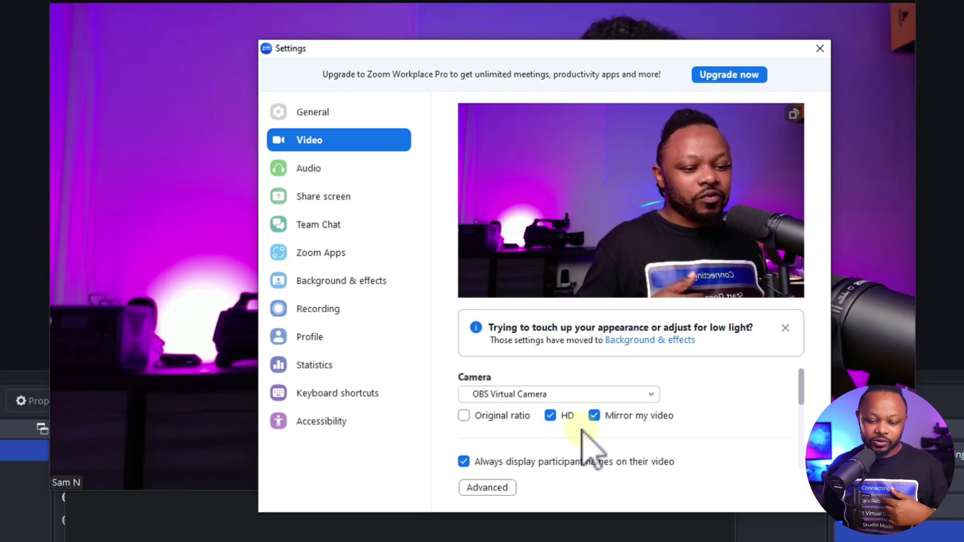
pyautogui.click(595, 416)
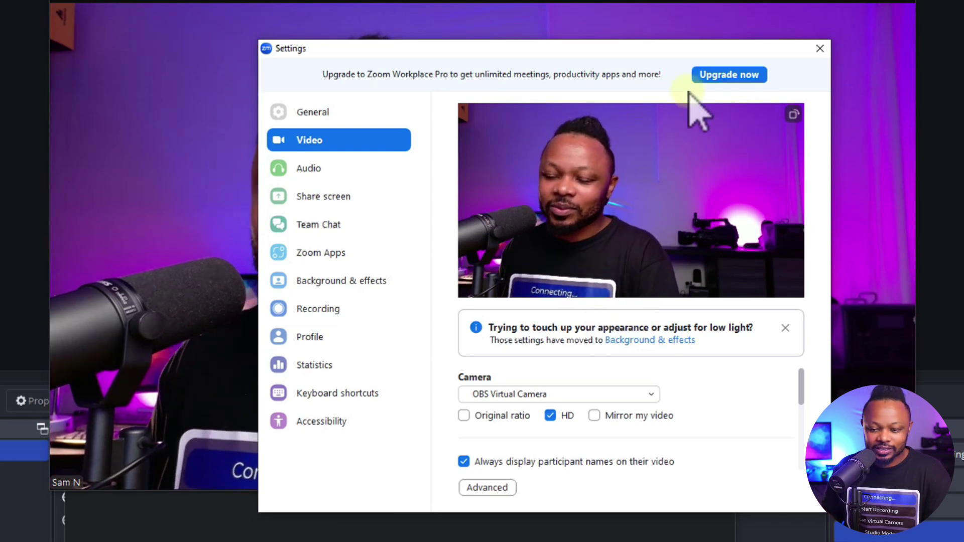
pyautogui.click(818, 48)
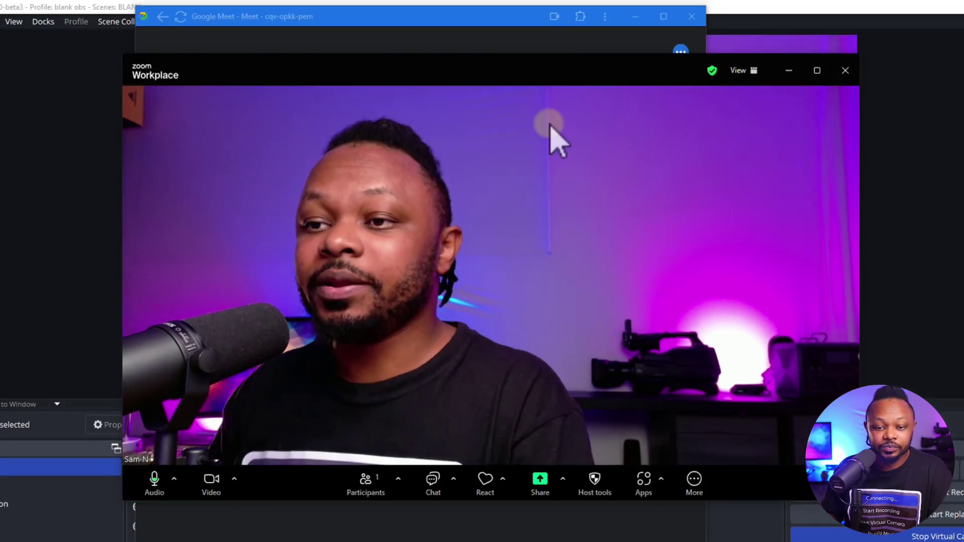
# Recheck the OBS Virtual Camera in Meet's Video settings, then close the Google Meet window
pyautogui.click(519, 23)
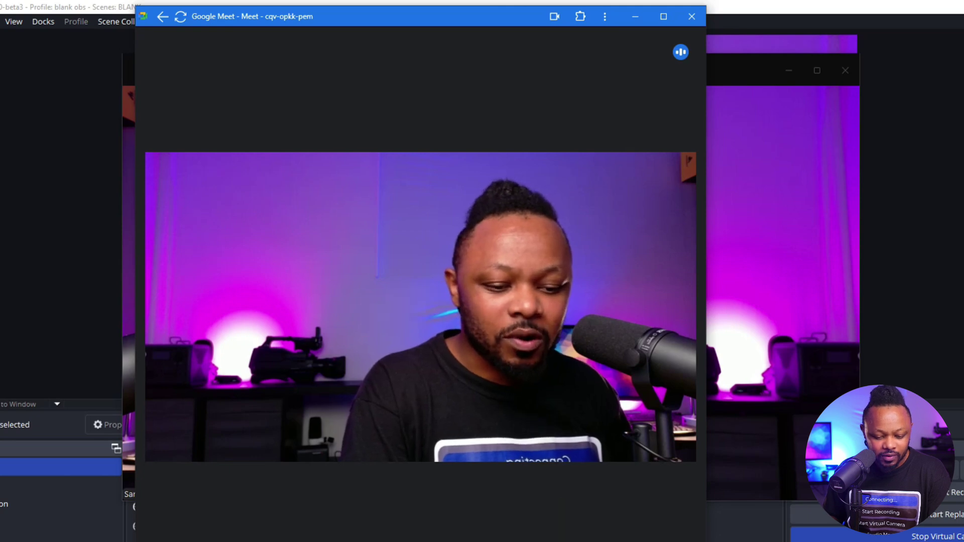
pyautogui.click(490, 484)
pyautogui.click(509, 440)
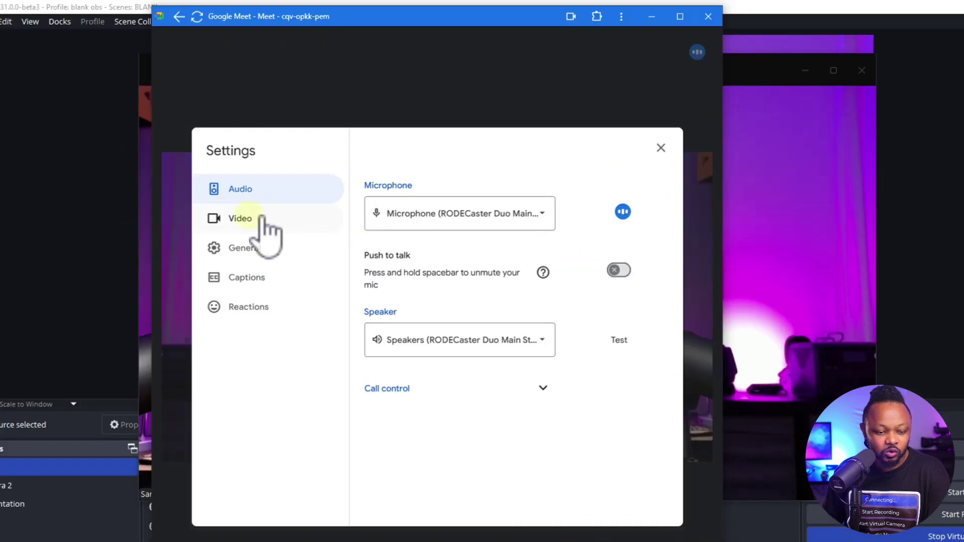
pyautogui.click(240, 218)
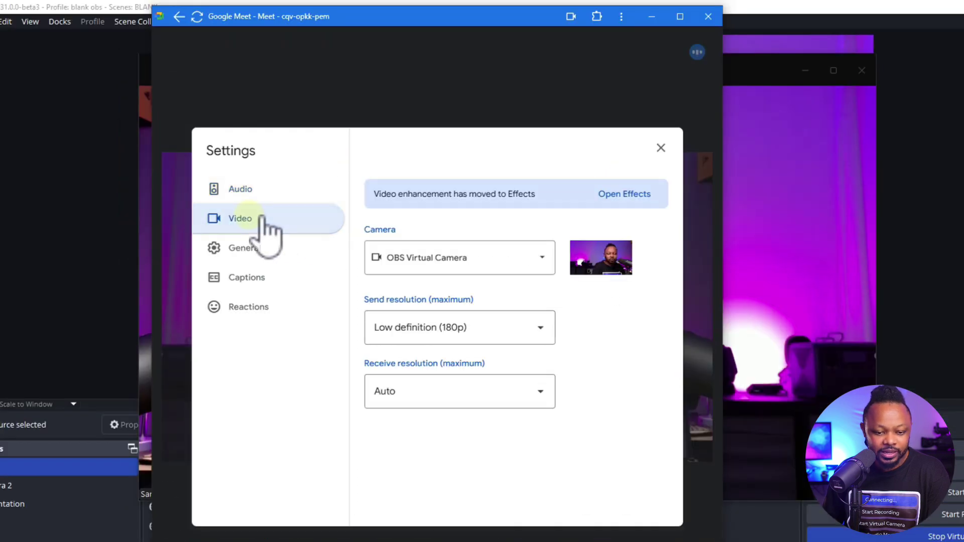
pyautogui.click(660, 148)
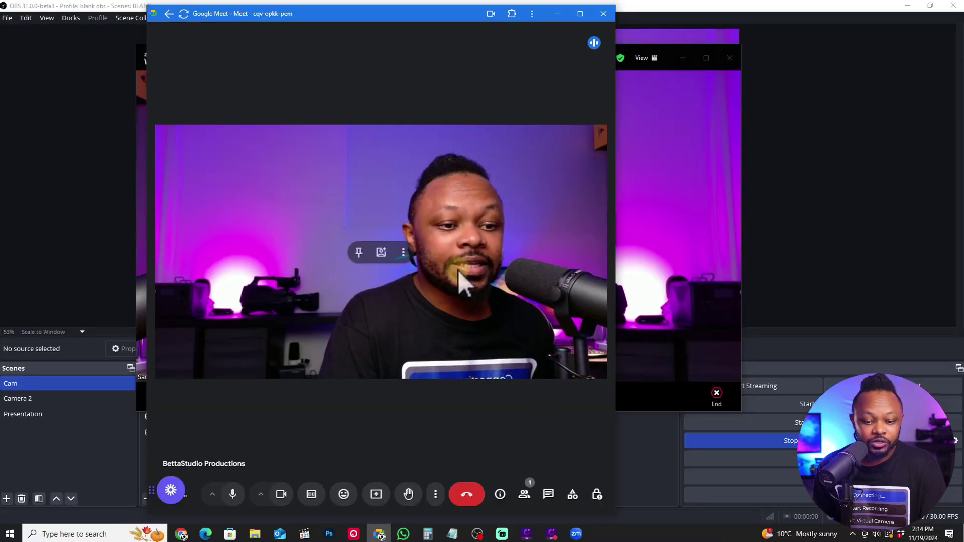
pyautogui.click(603, 14)
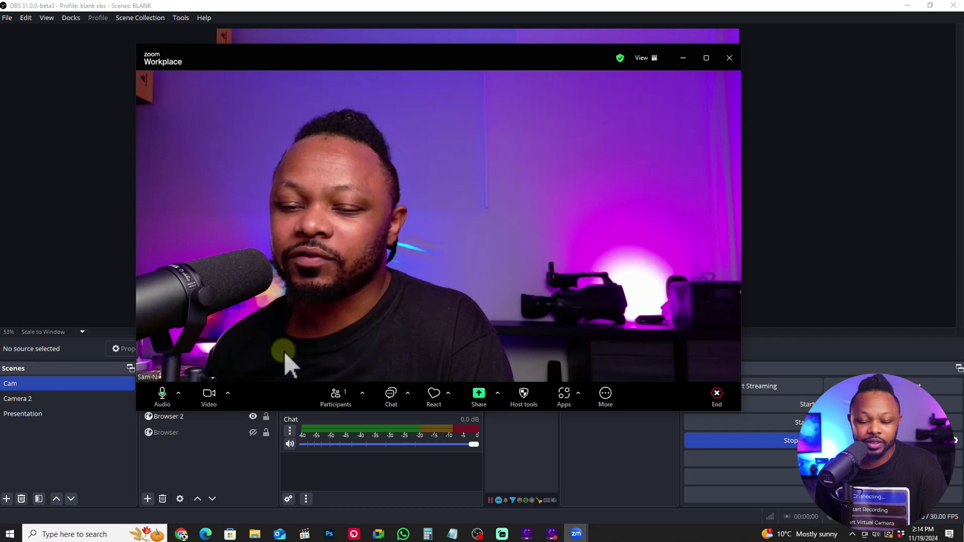